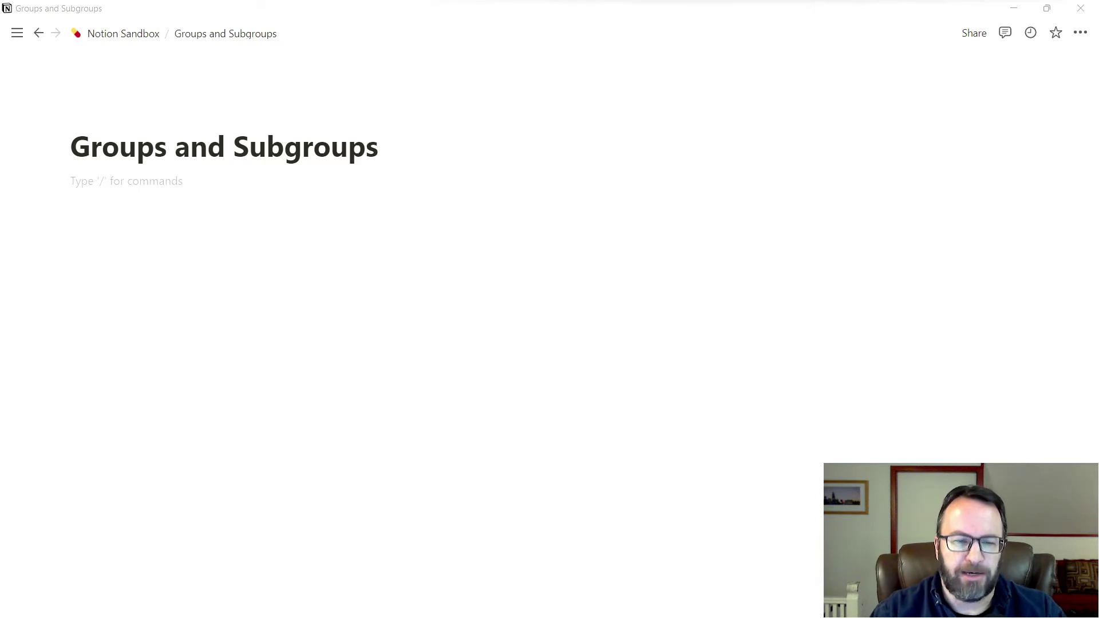
Step: Start an outline with Matrix and 'Groupings - Process' nested beneath it
left_click(285, 277)
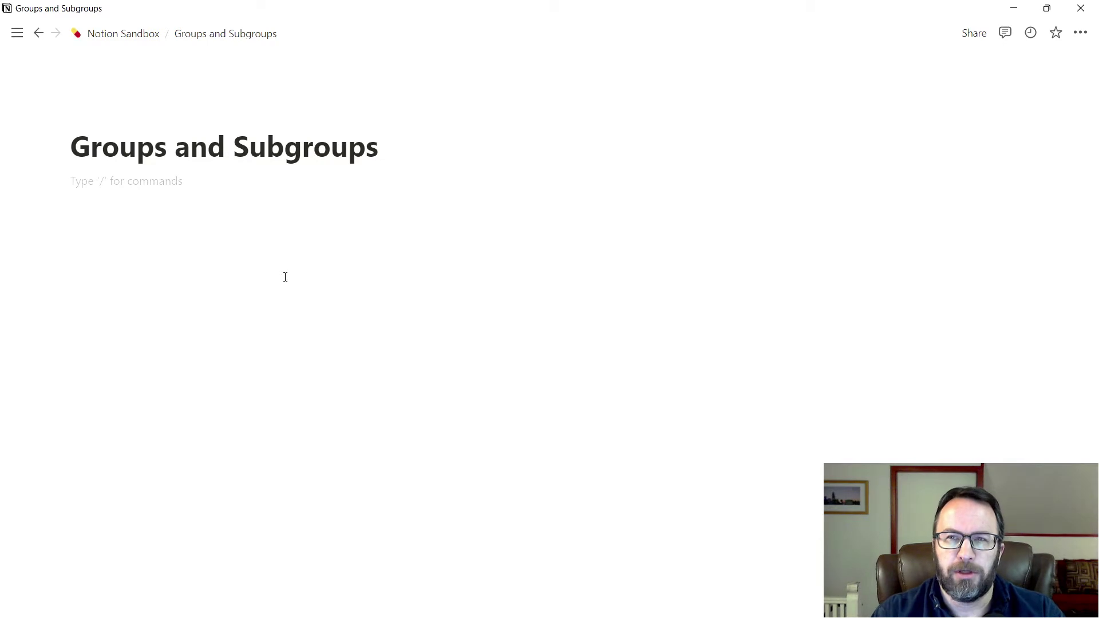
type("Matri")
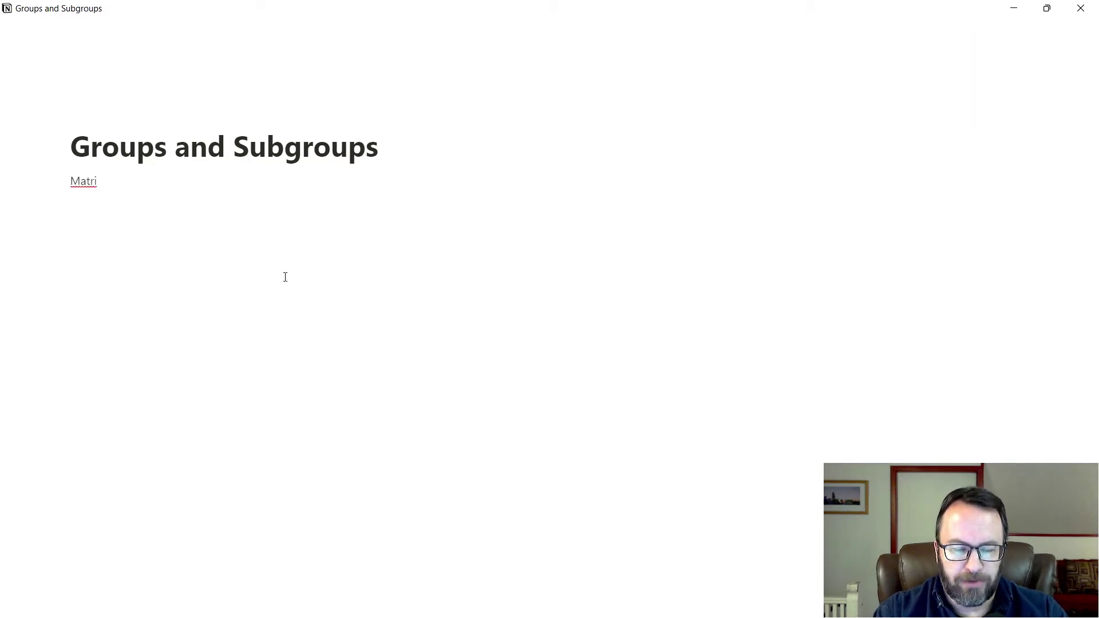
type("x")
key("Return")
key("Tab")
type("Gro")
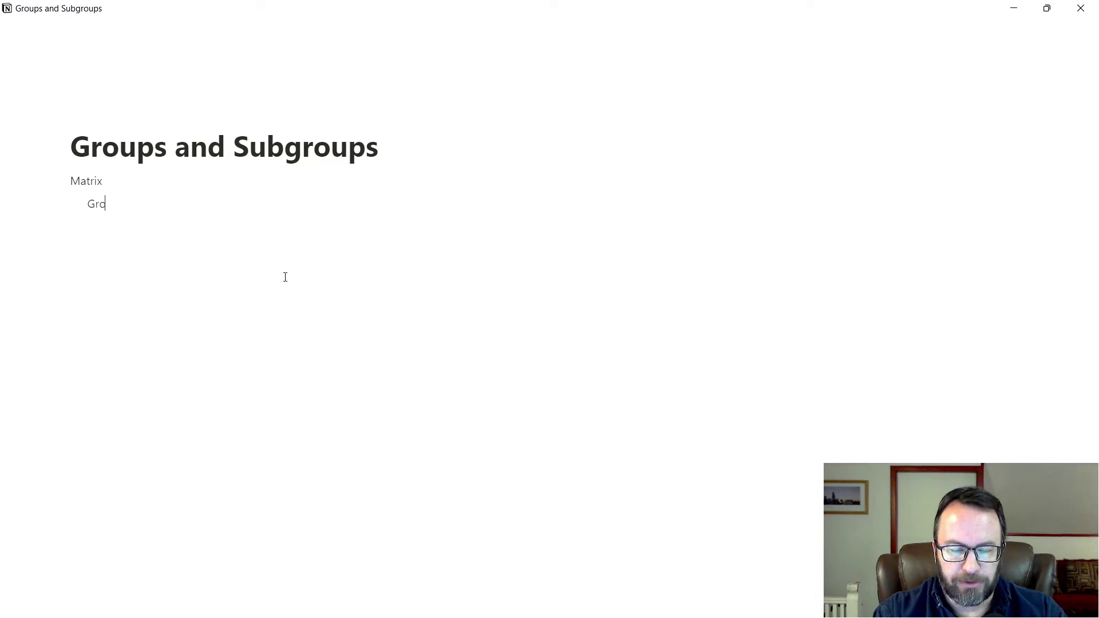
type("upings -")
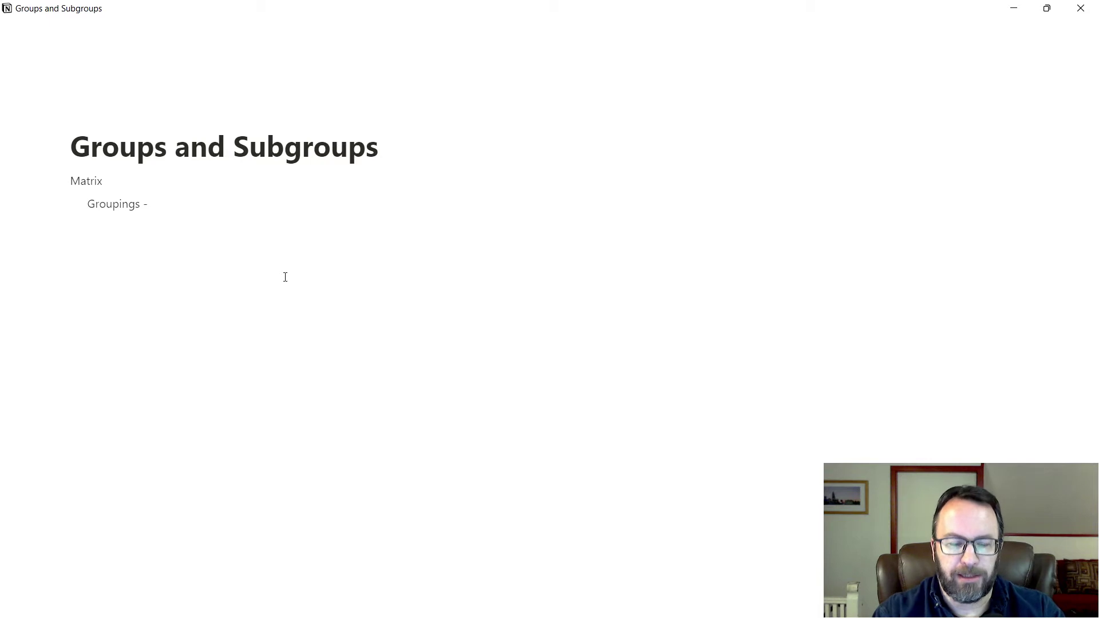
type("Process")
Step: Nest New, In Progress, Under Review and Complete under Groupings - Process, then outdent the blank line
key("Return")
key("Tab")
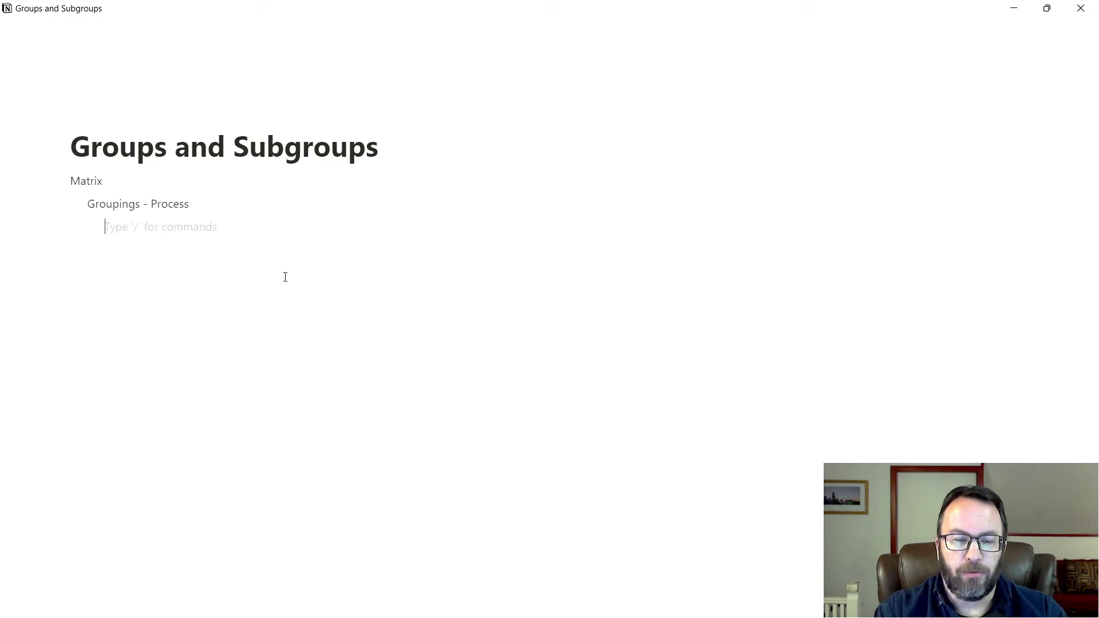
type("New")
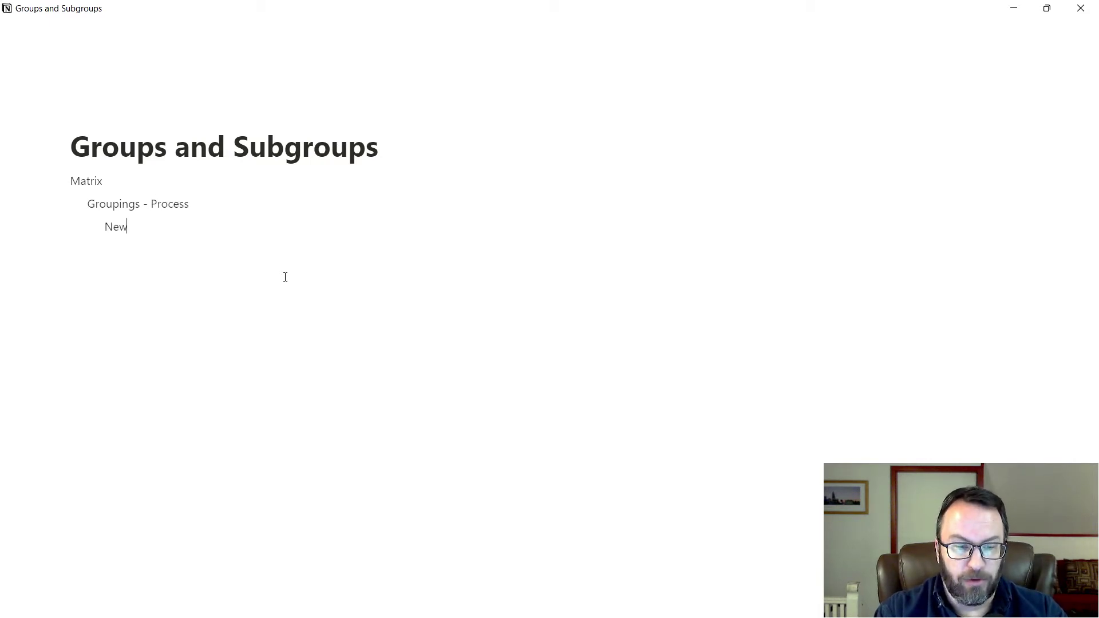
key("Return")
type("In Progre")
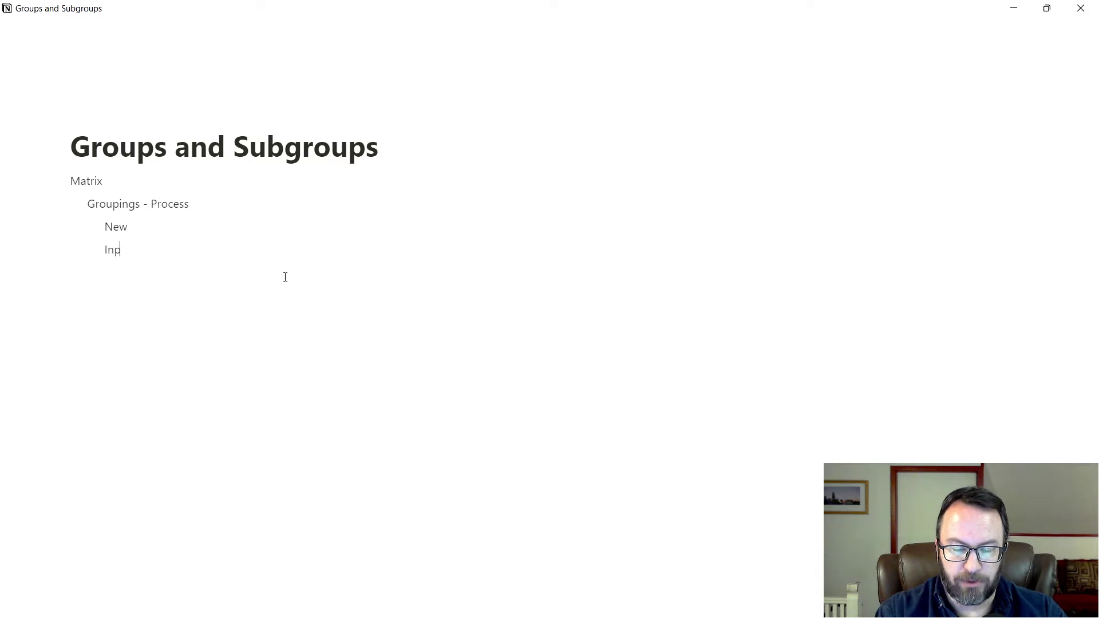
type("ss")
key("Return")
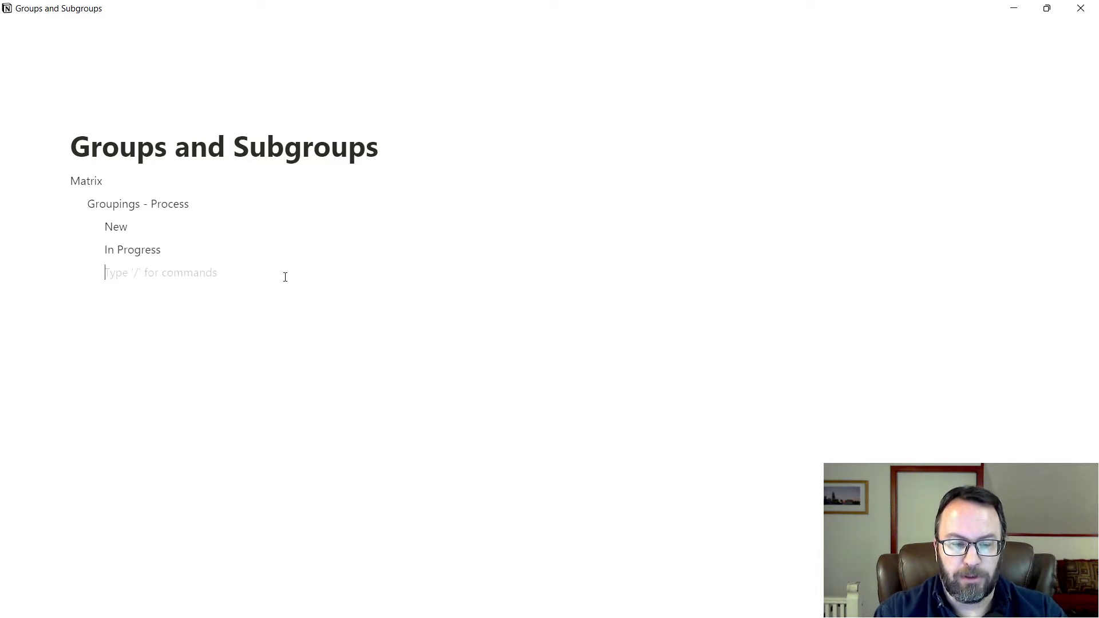
type("Under Review")
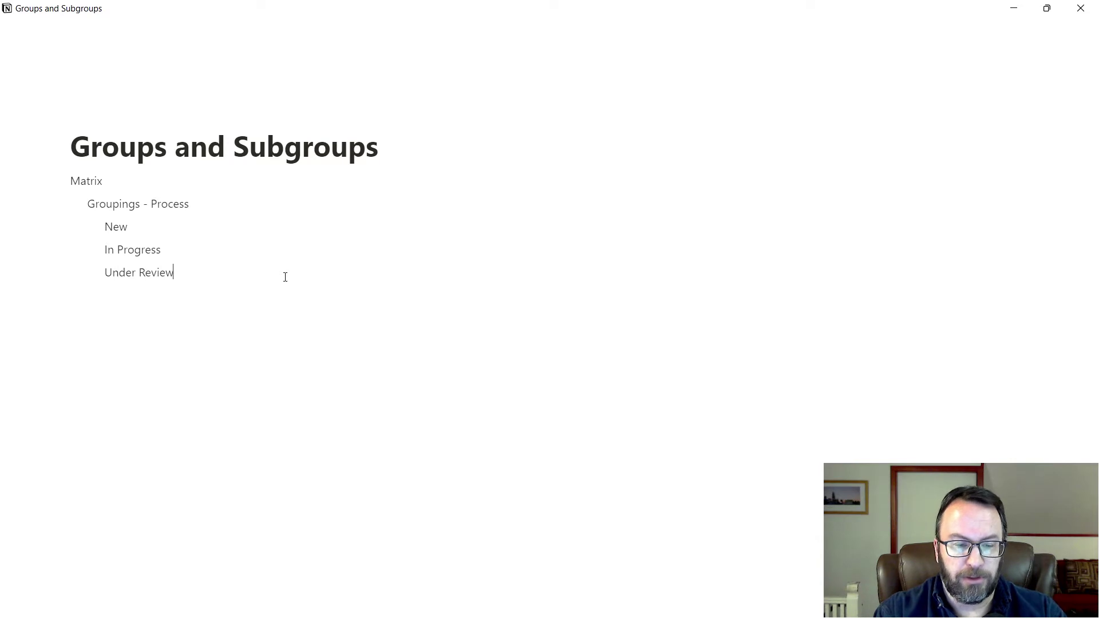
key("Return")
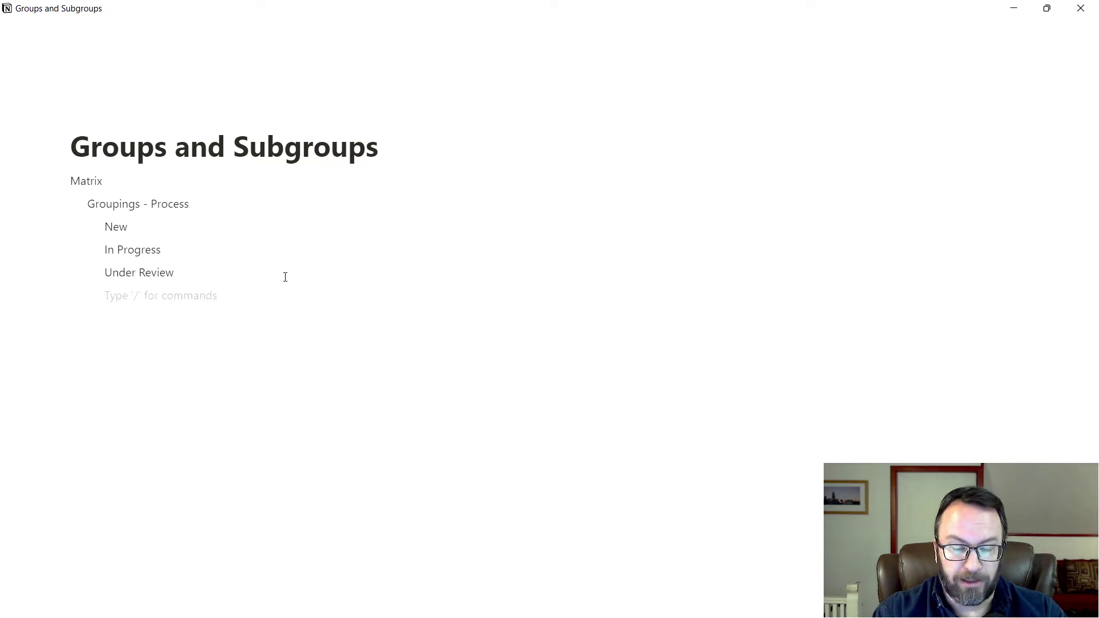
type("Complete")
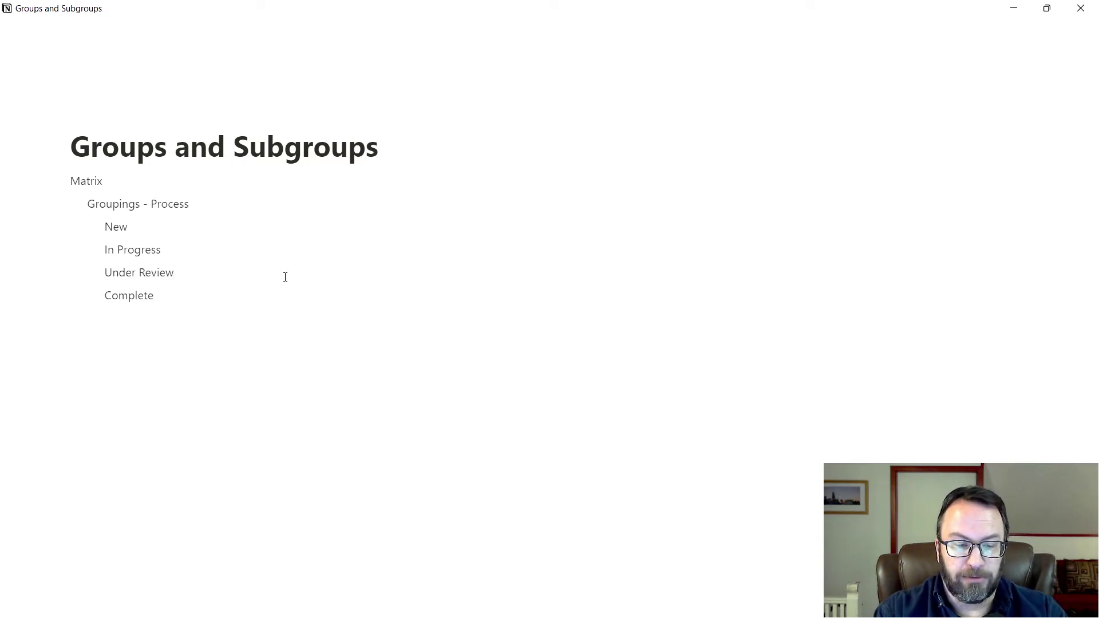
key("Return")
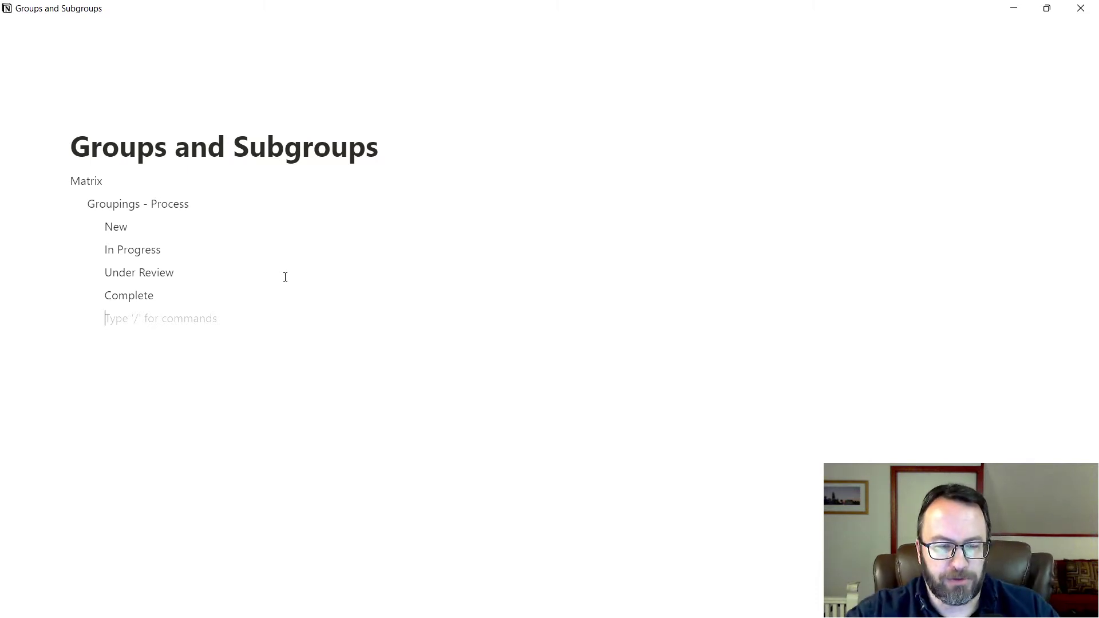
key("shift+Tab")
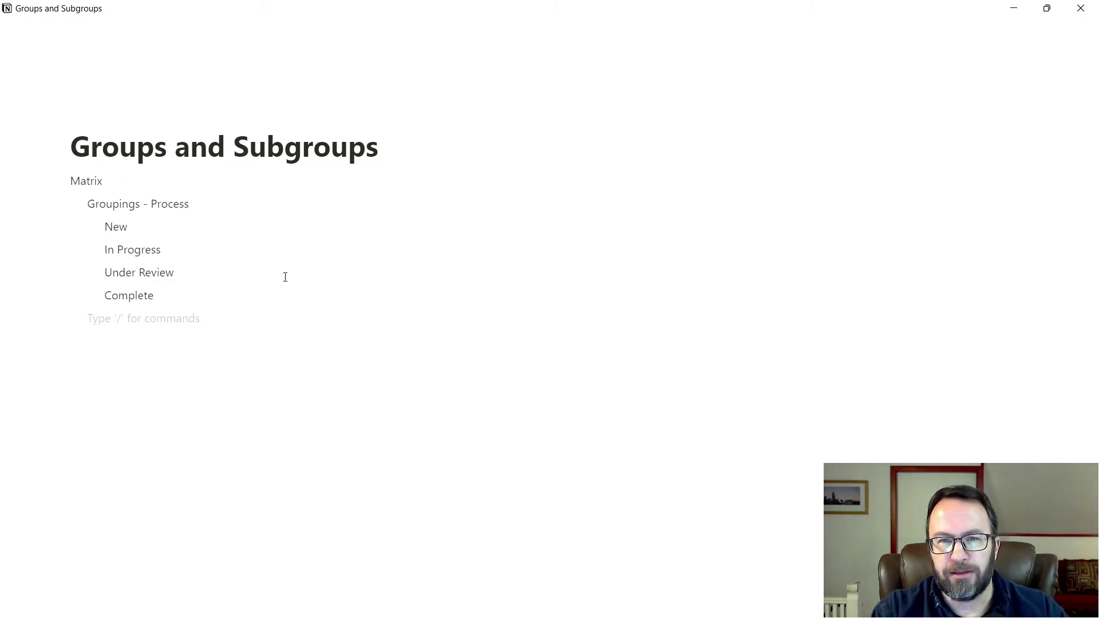
Step: Add 'Subgroups' at Groupings level with 'Engagements' nested under it and a blank line below
type("Subgroups")
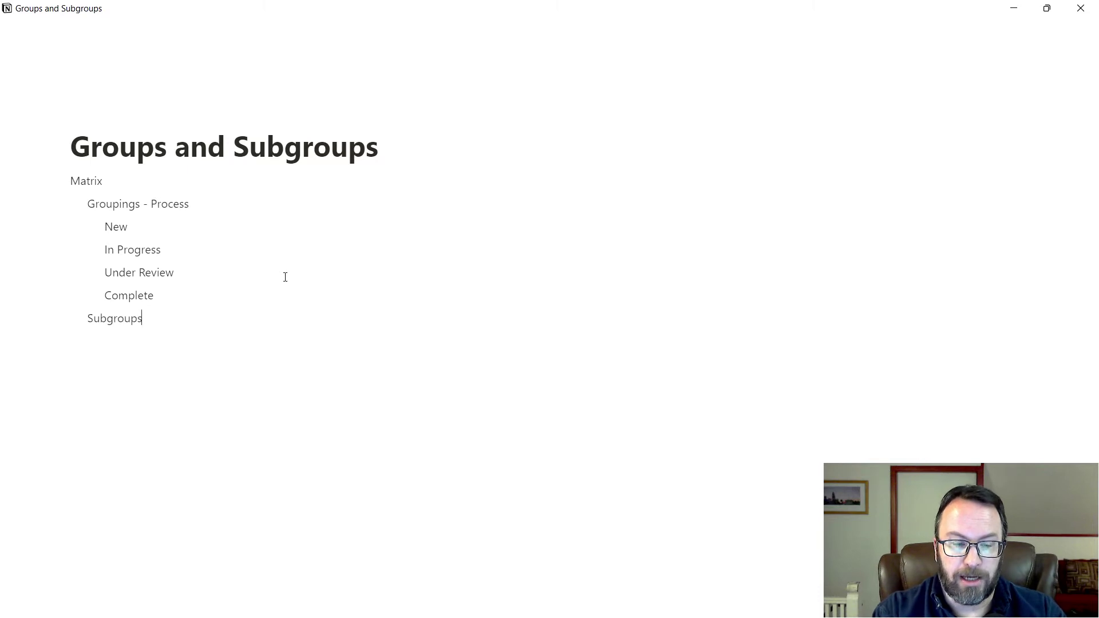
key("Return")
key("Tab")
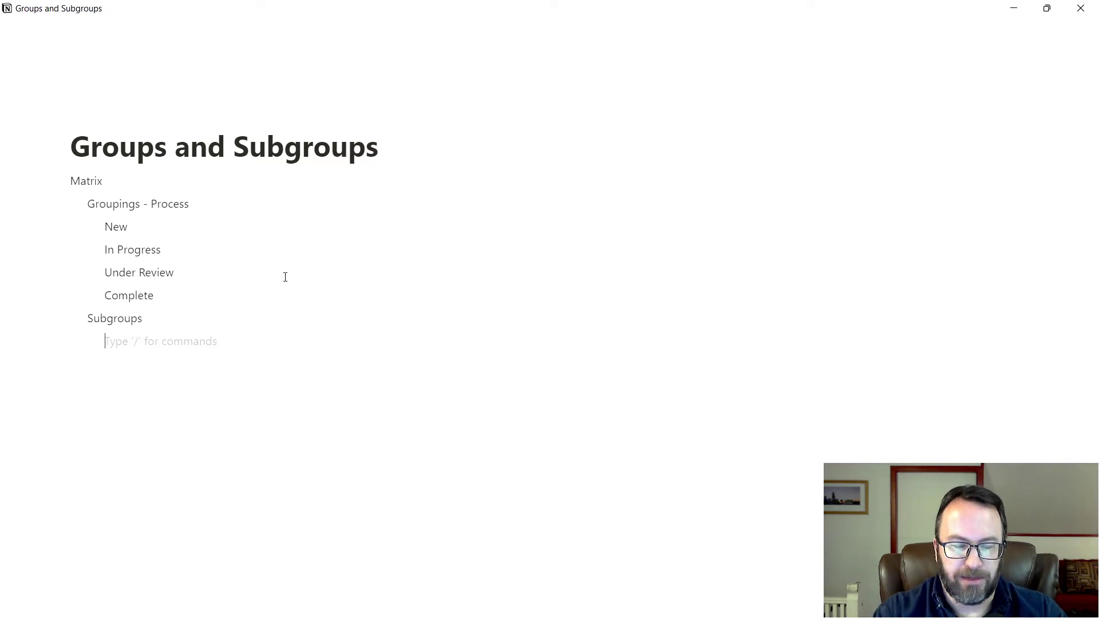
type("E")
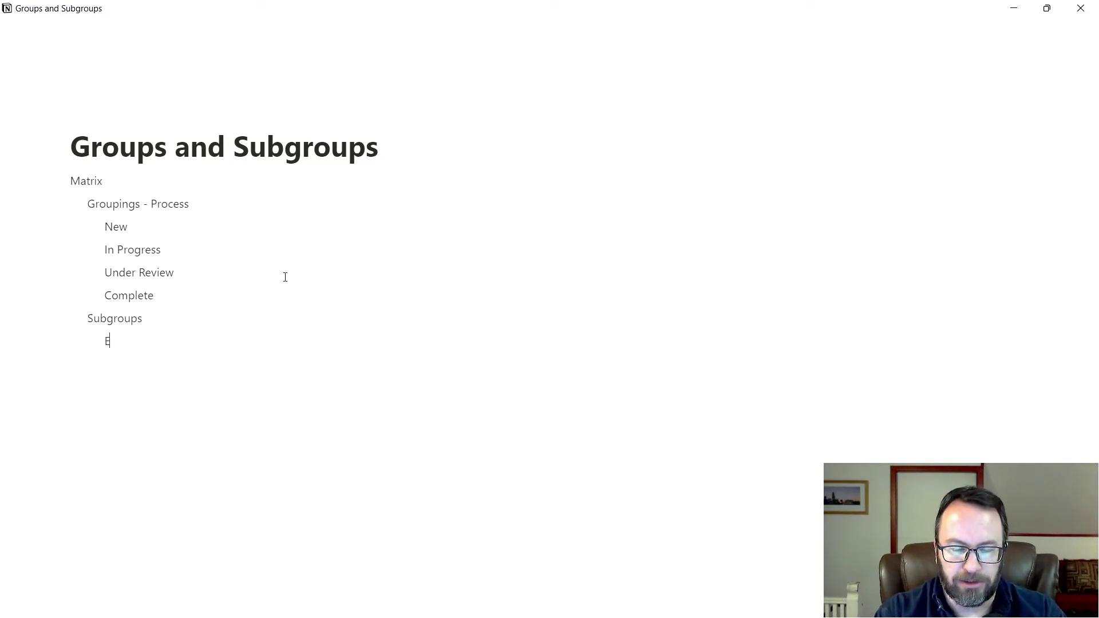
type("ngagements")
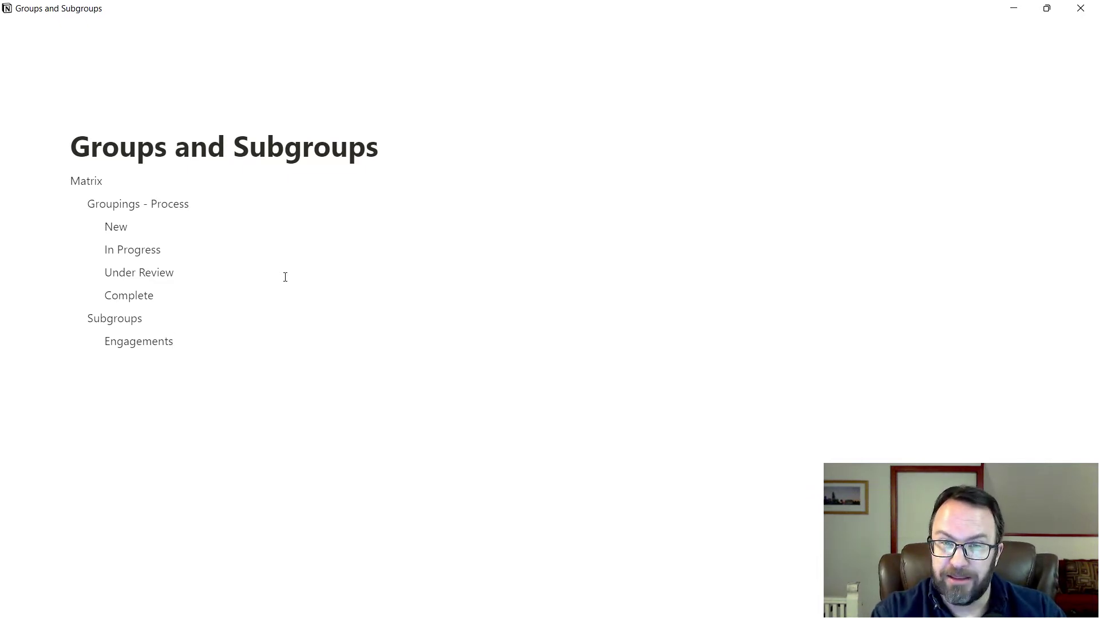
left_click(173, 382)
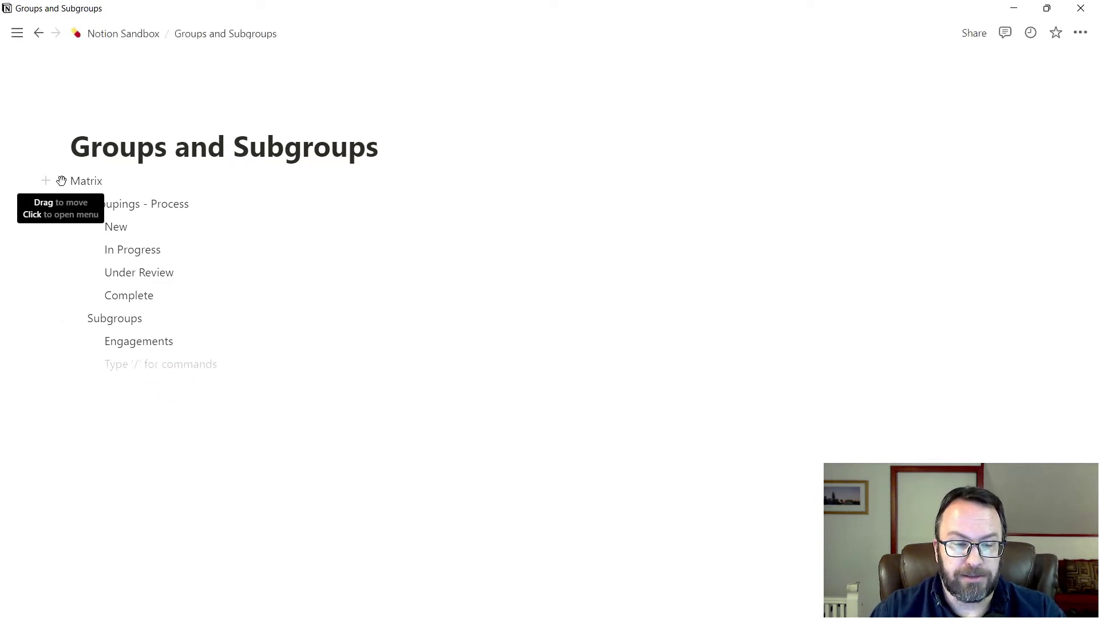
Step: Delete the Matrix outline block and create a board database on the page
left_click(62, 181)
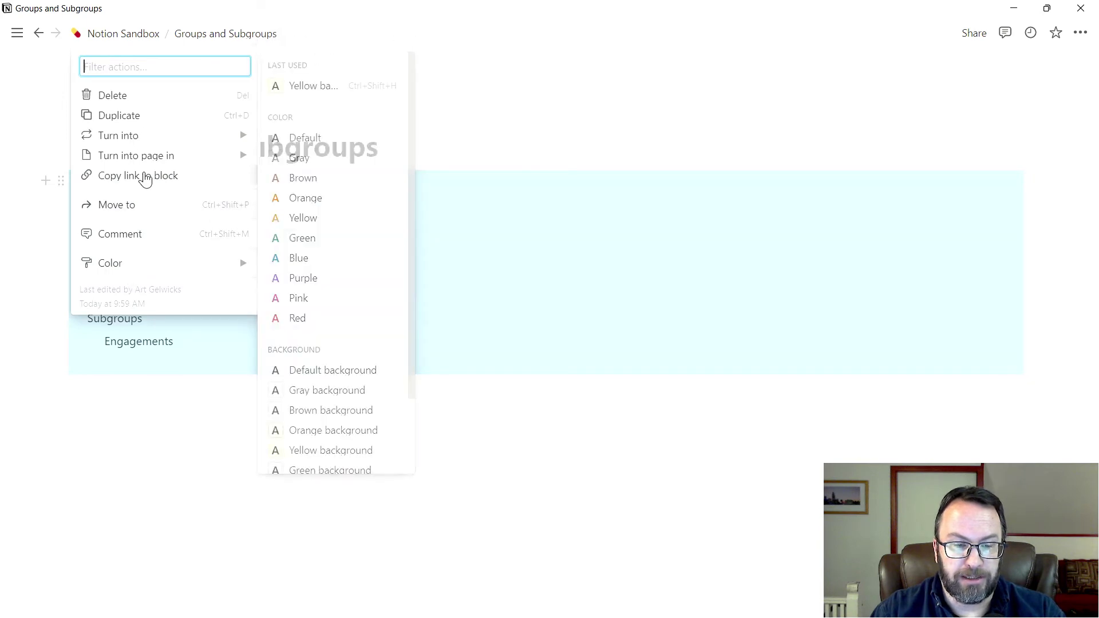
key("Delete")
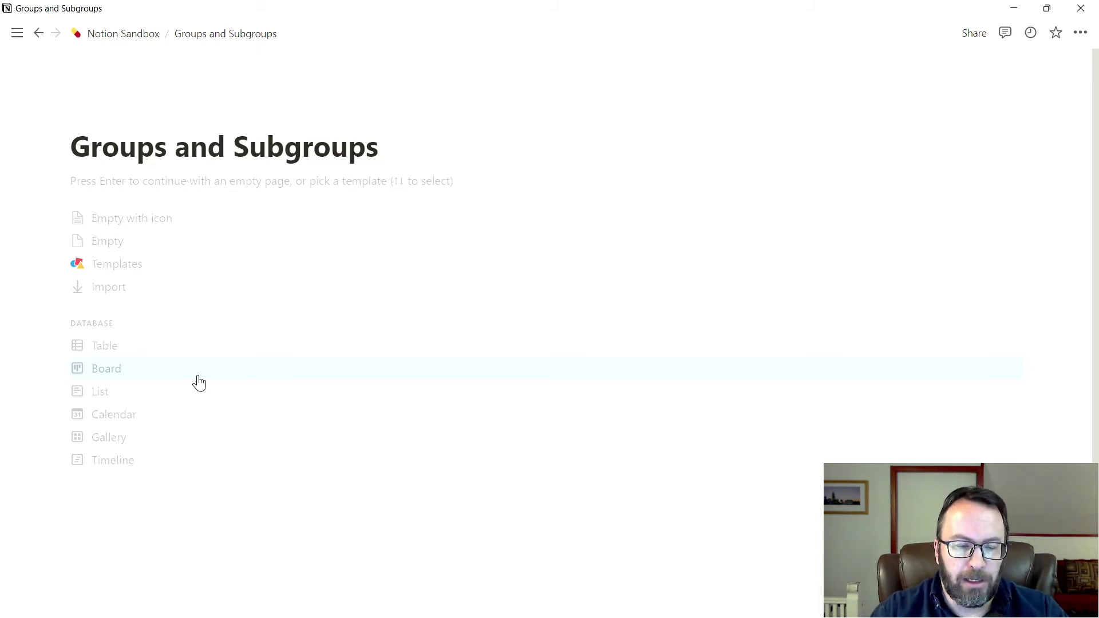
left_click(200, 376)
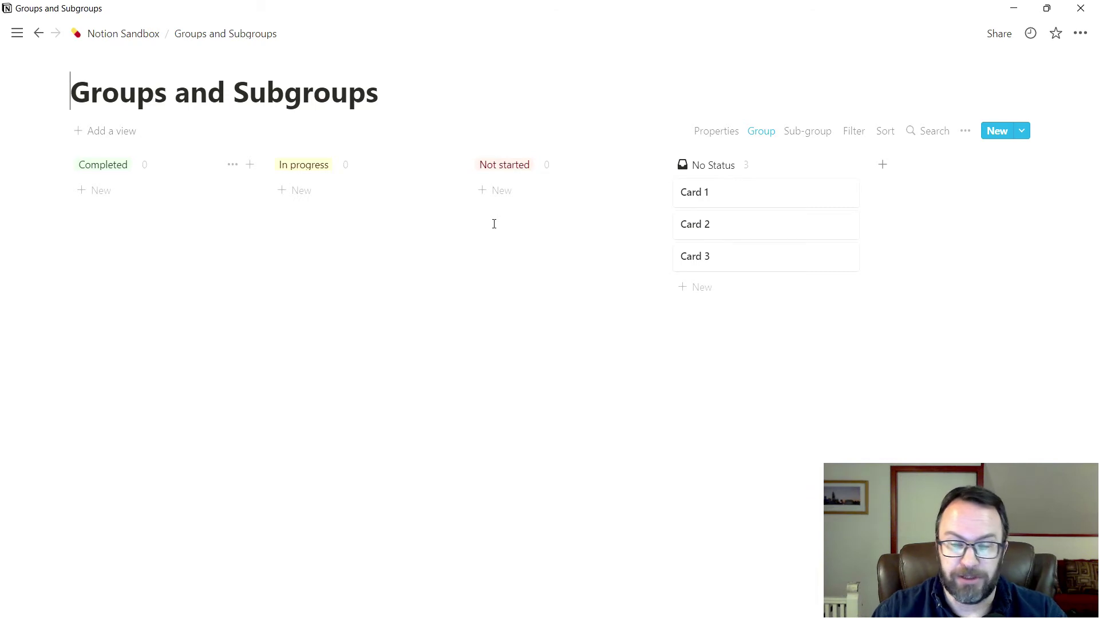
Step: Add an 'Under Review' card to Not started, then delete that card again
left_click(650, 167)
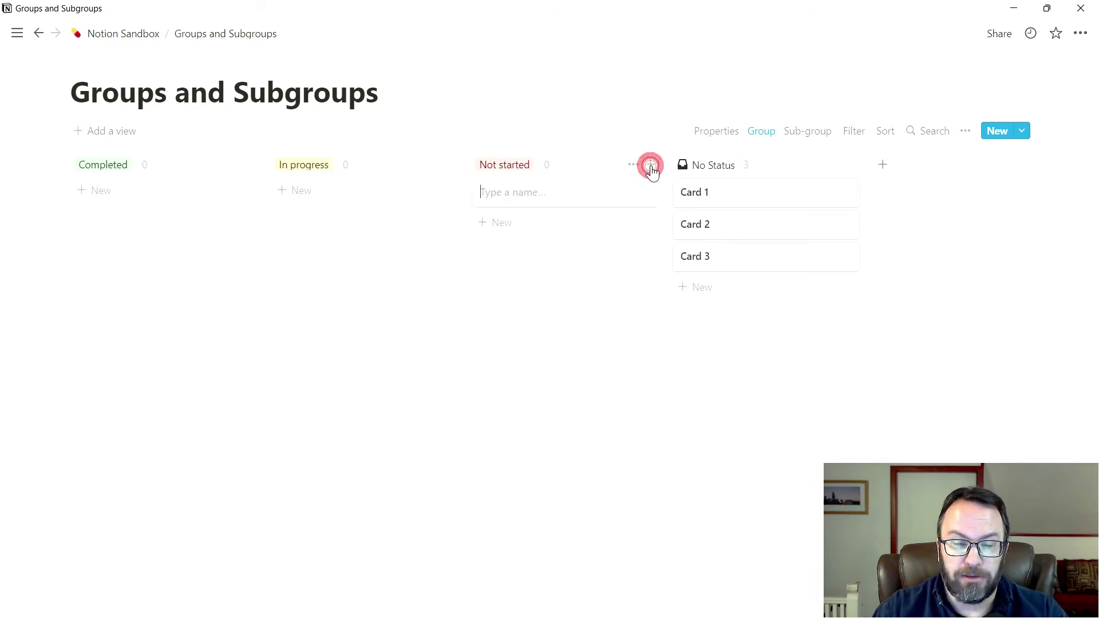
type("U")
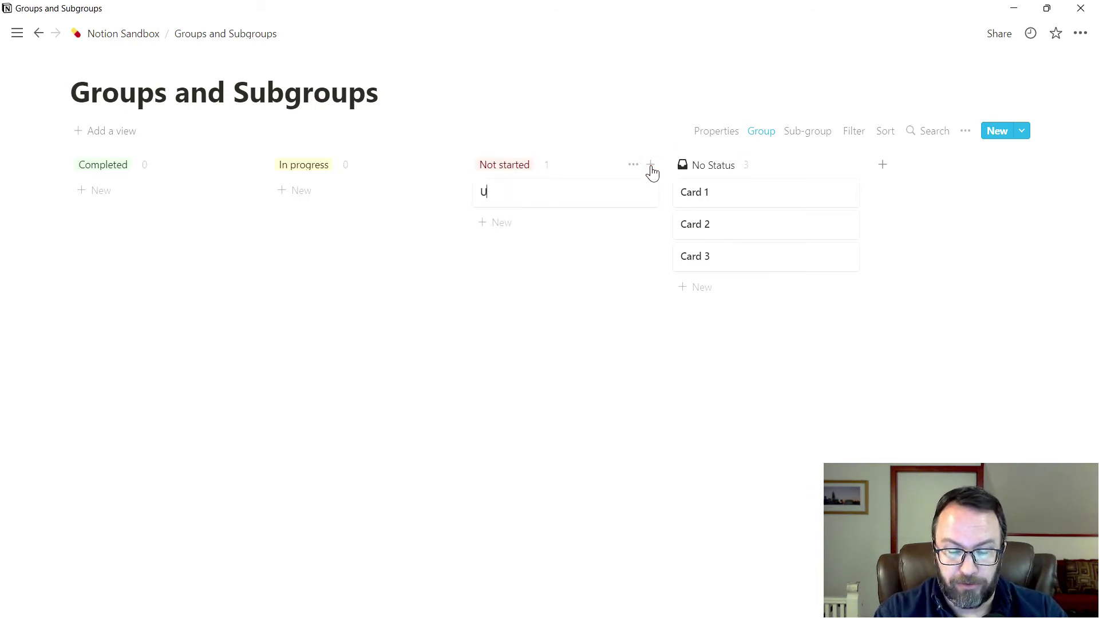
type("nder Review")
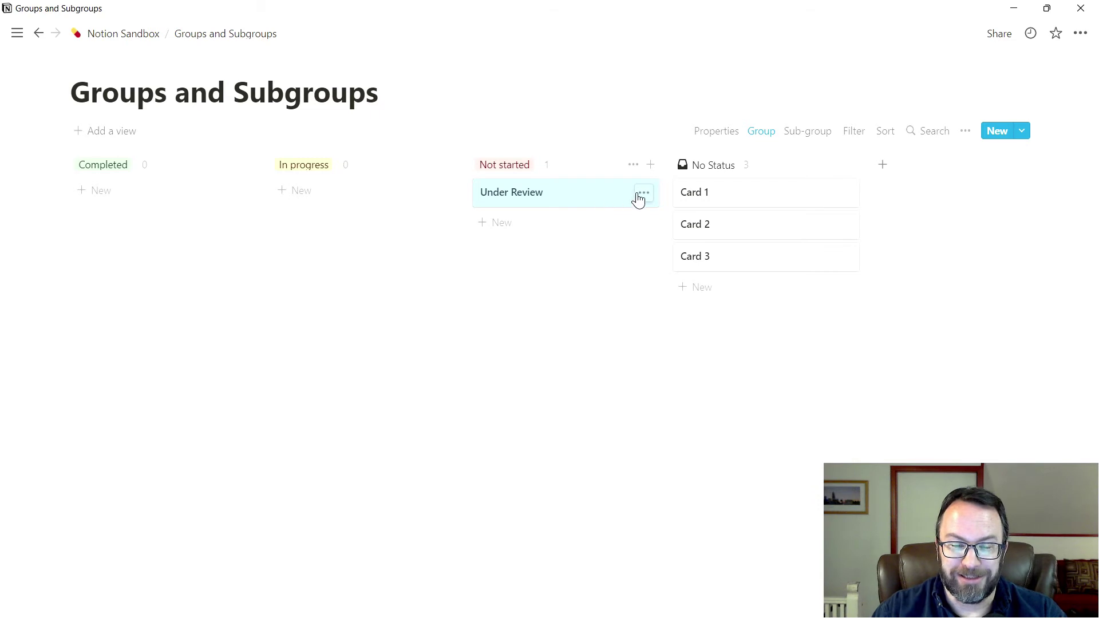
left_click(637, 191)
left_click(710, 242)
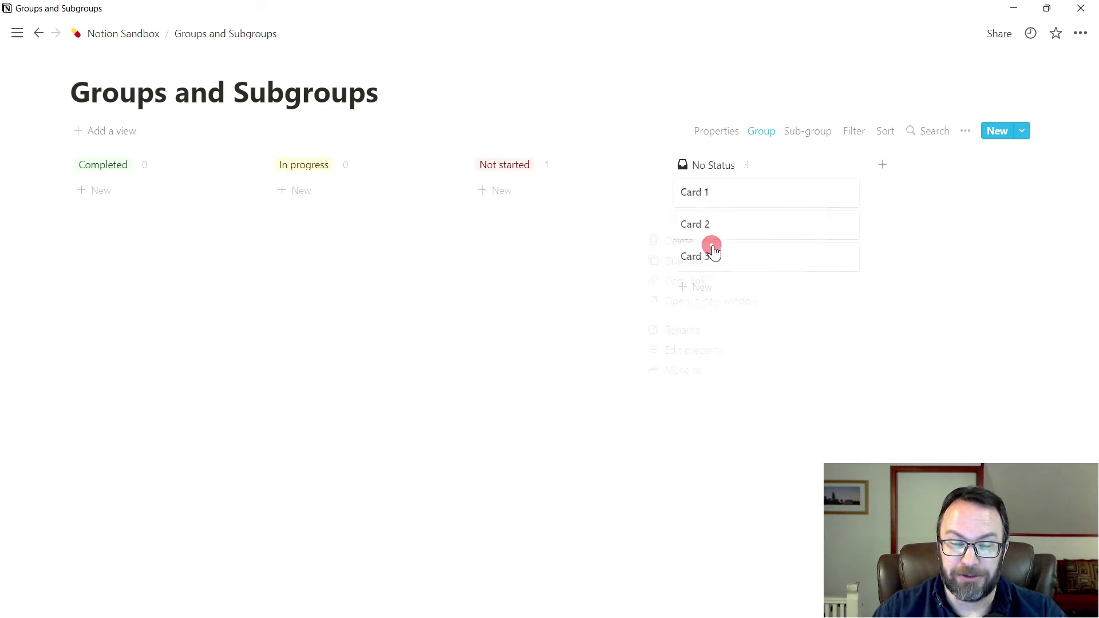
Step: Add an 'Under Review' status group to the board
left_click(883, 167)
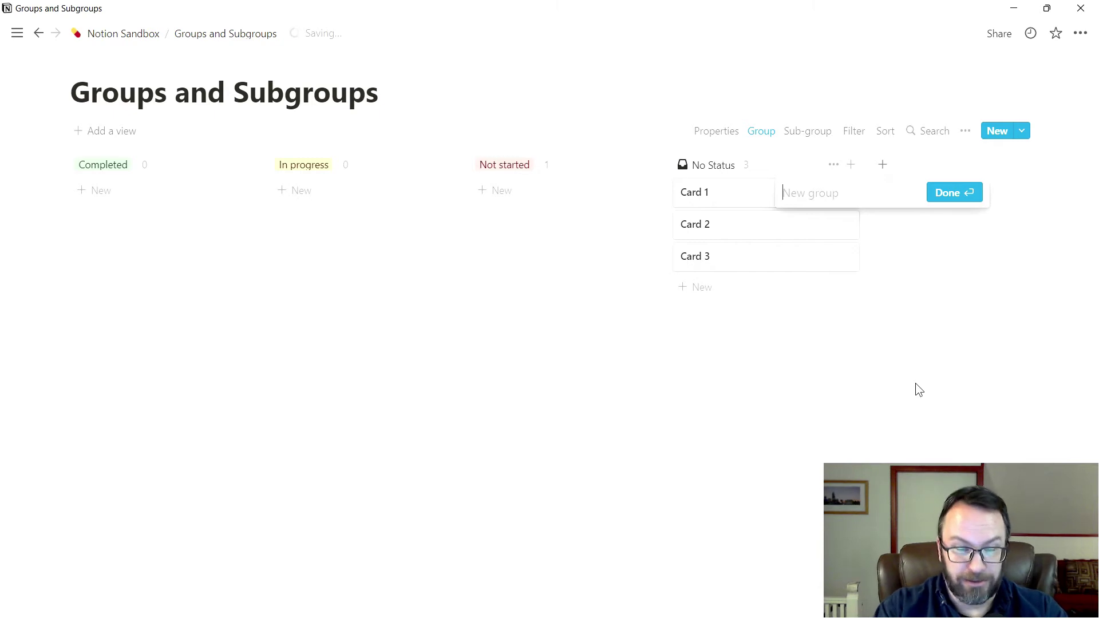
type("Under Review")
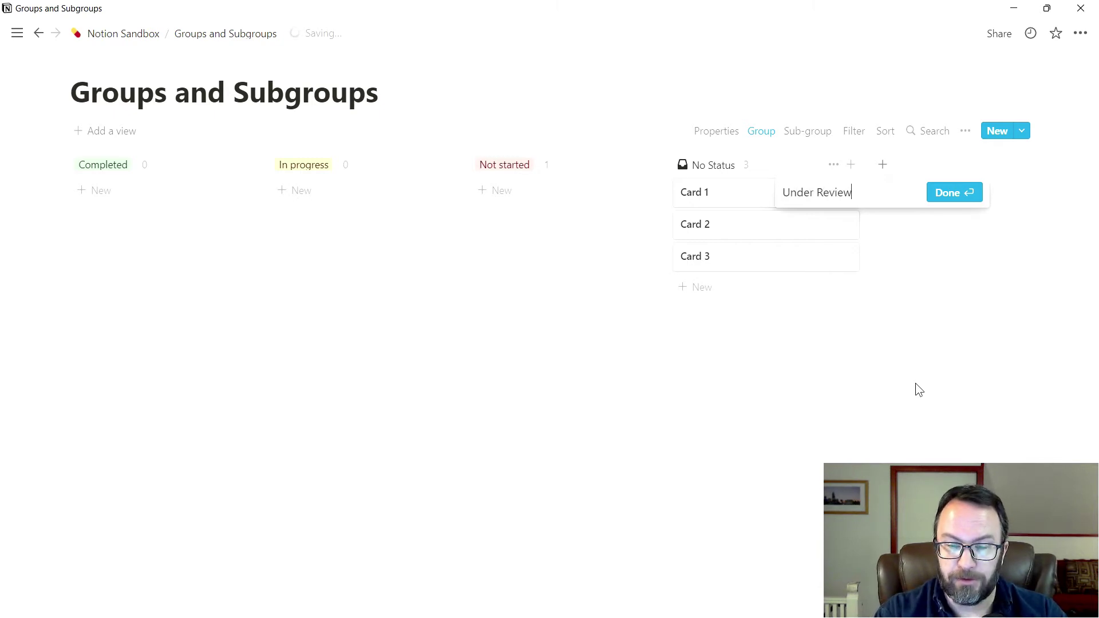
key("Return")
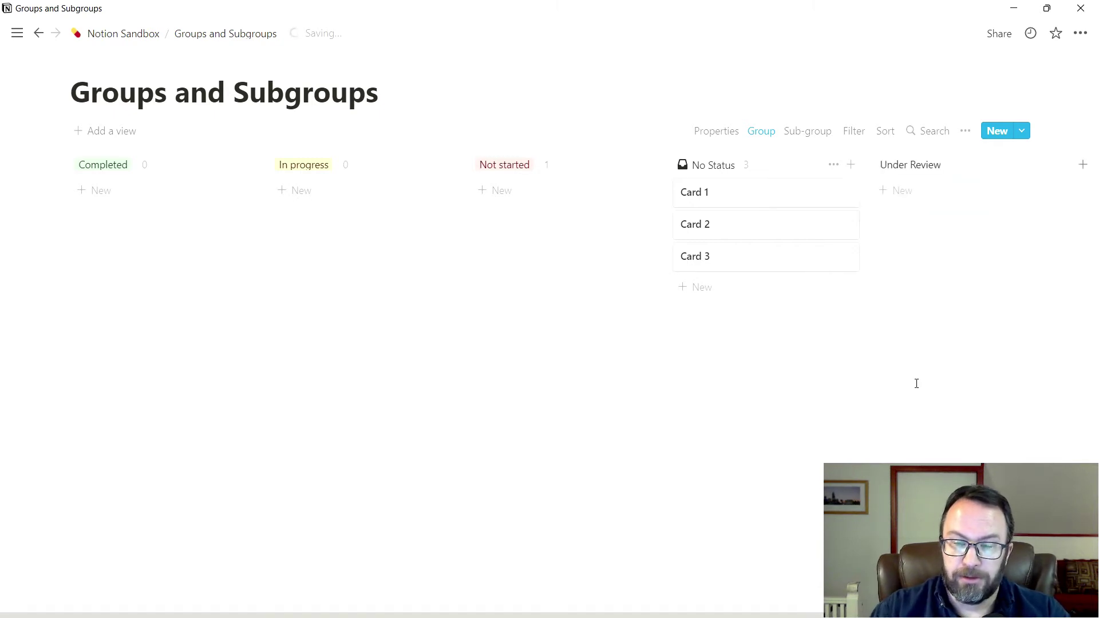
Step: Order columns Not started, In progress, Under Review, Completed; move Card 1 to Not started, Card 2 to In progress
left_click_drag(925, 170, 489, 170)
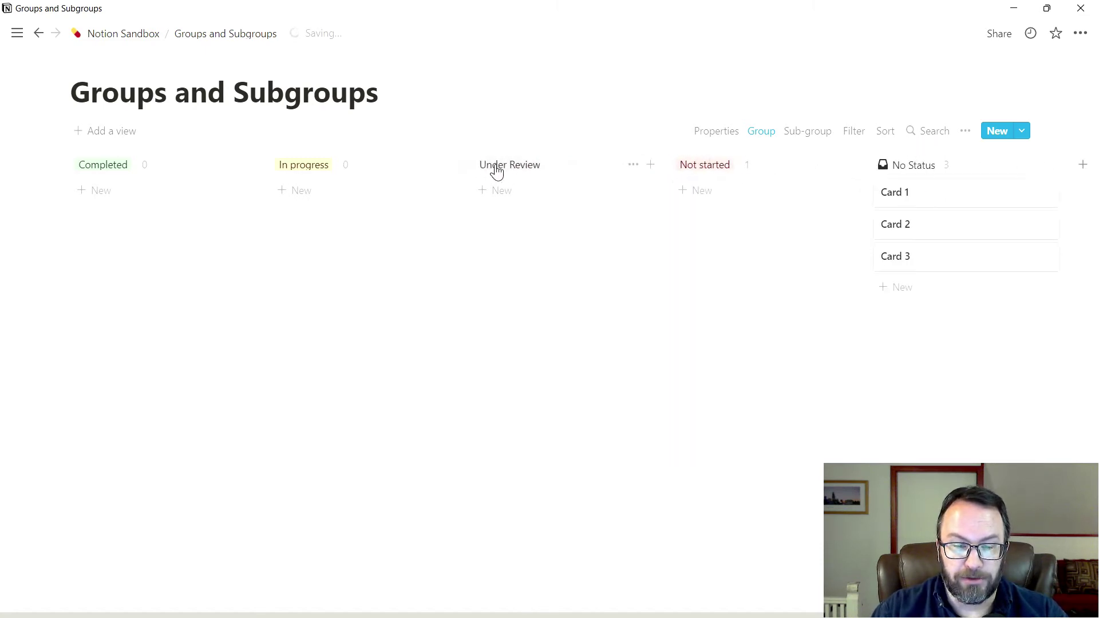
left_click_drag(708, 165, 101, 169)
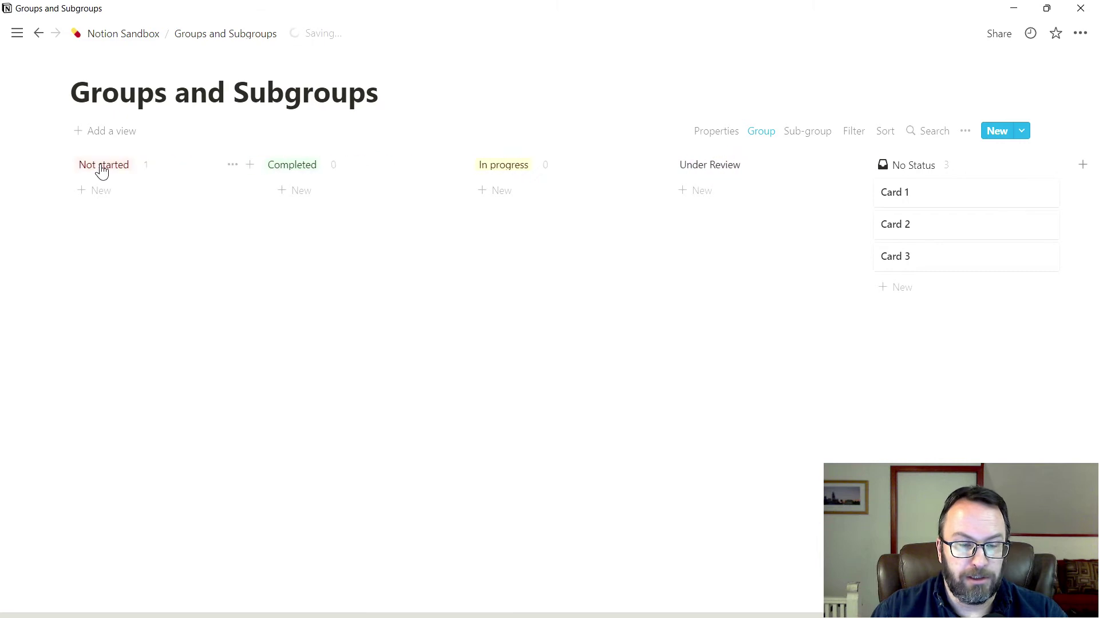
left_click_drag(302, 165, 719, 189)
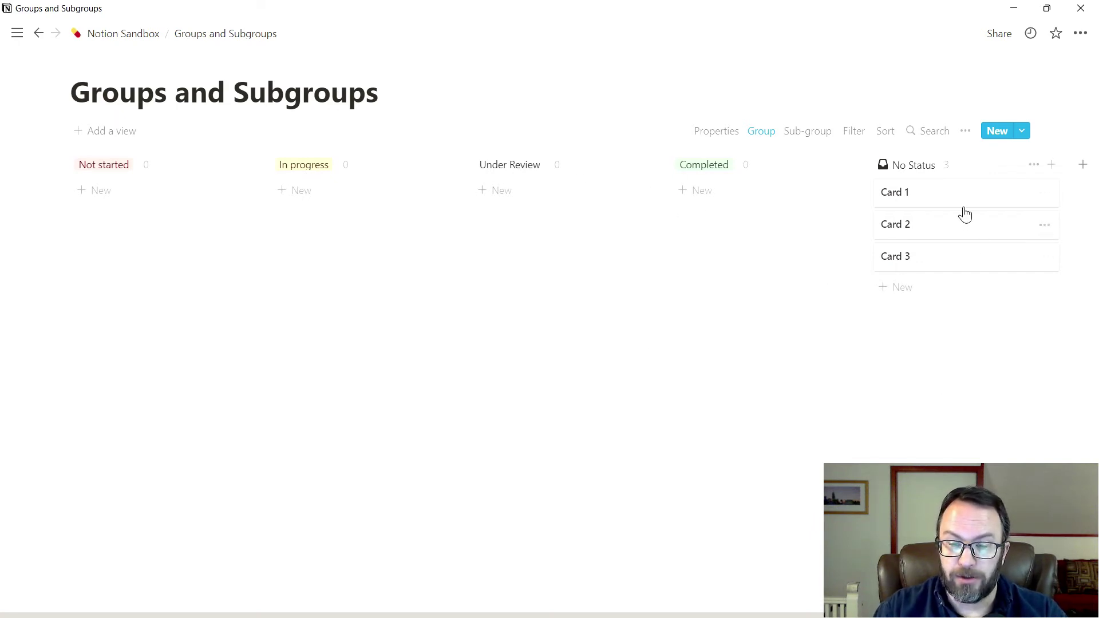
left_click_drag(964, 201, 201, 294)
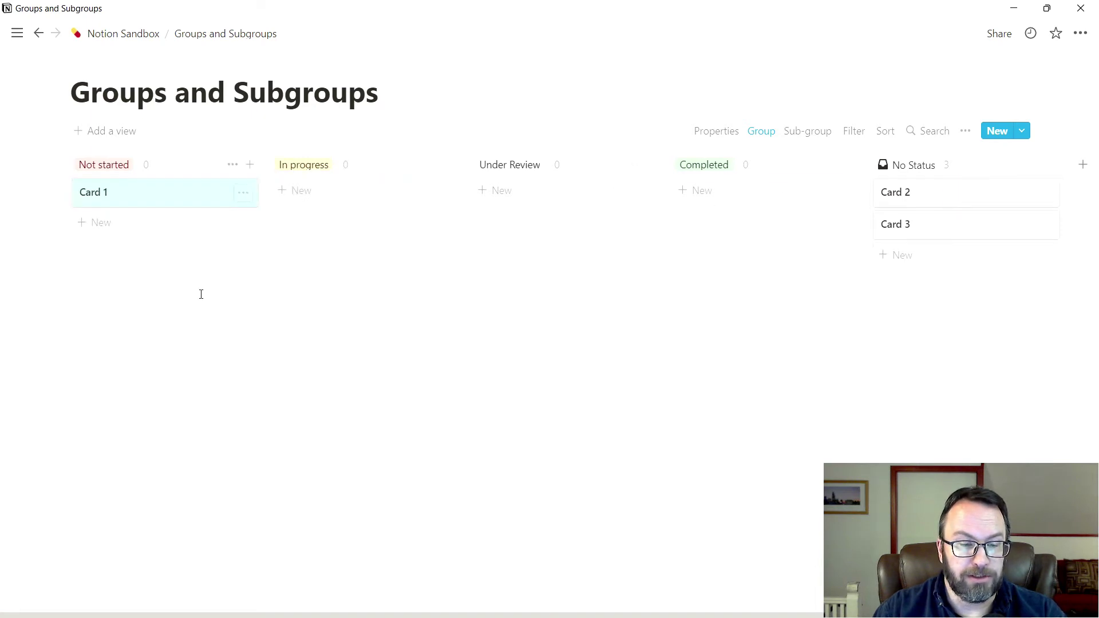
left_click_drag(942, 196, 395, 208)
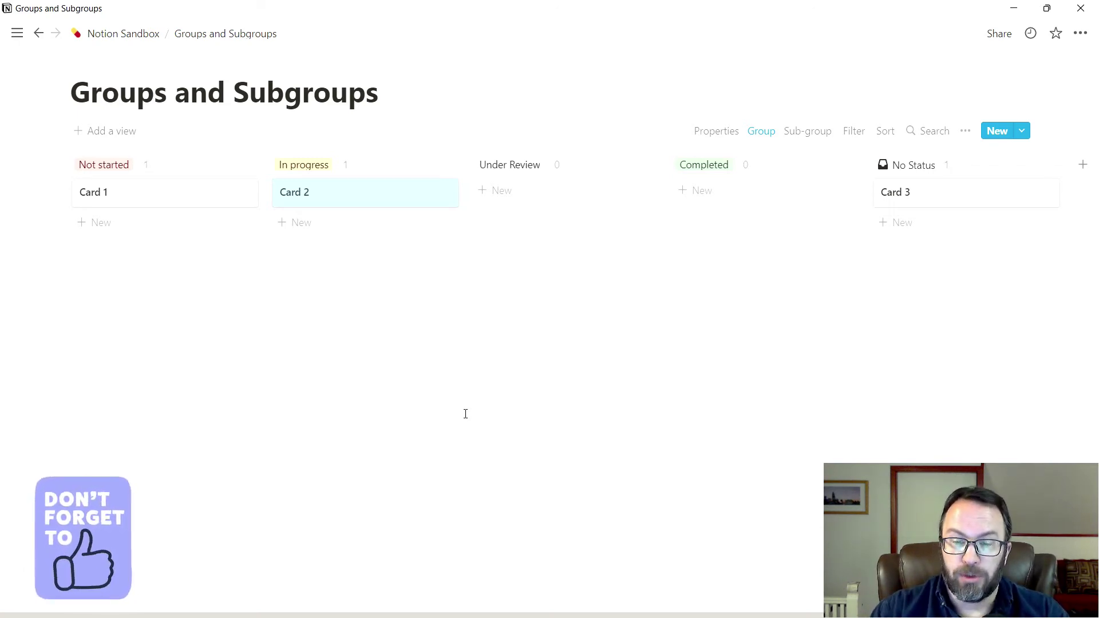
Step: Add a Select property named 'Engagement' and make it visible on the board cards
left_click(965, 131)
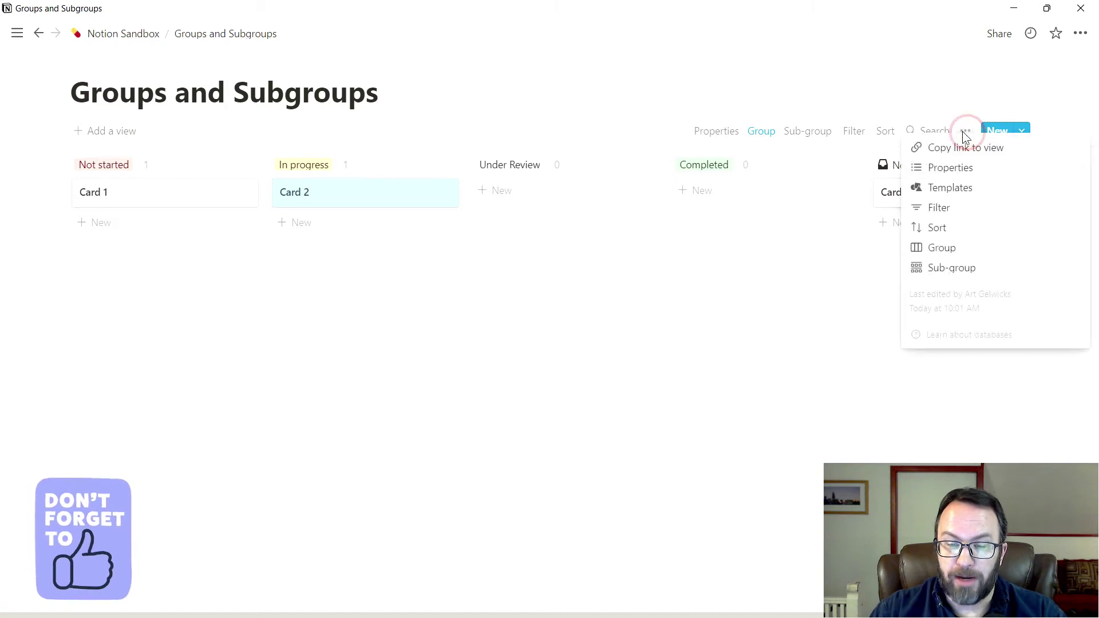
left_click(961, 168)
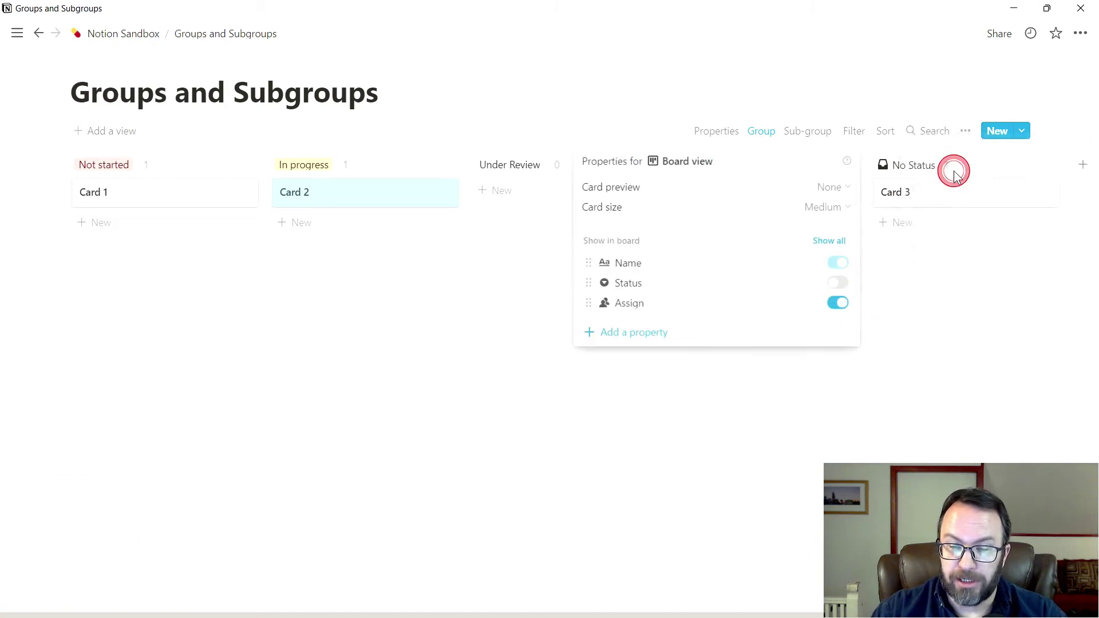
left_click(653, 331)
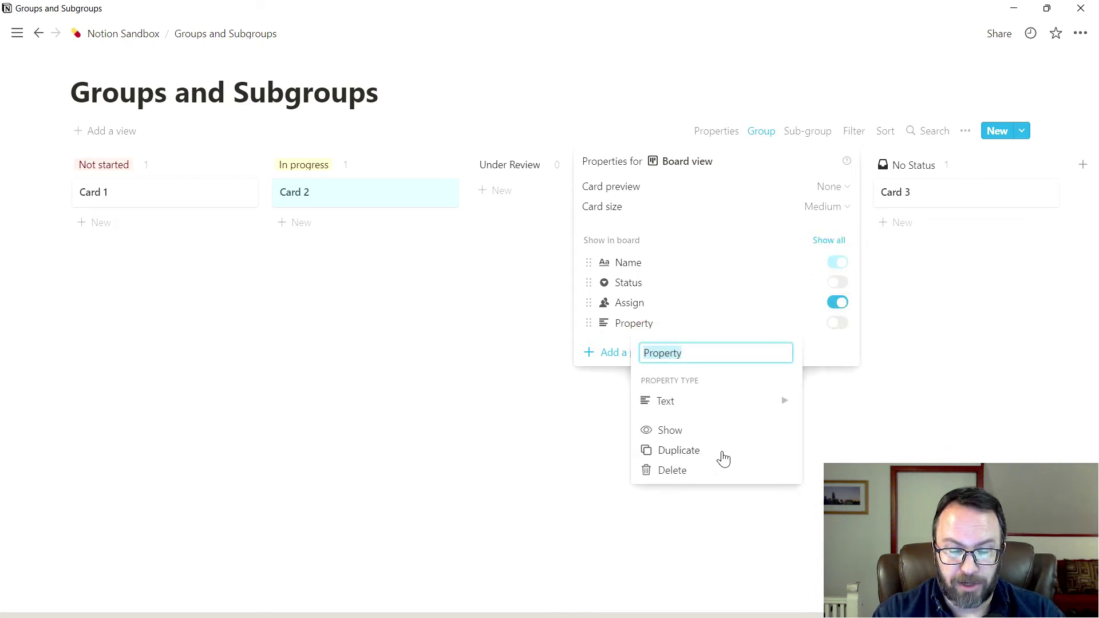
type("Engagement")
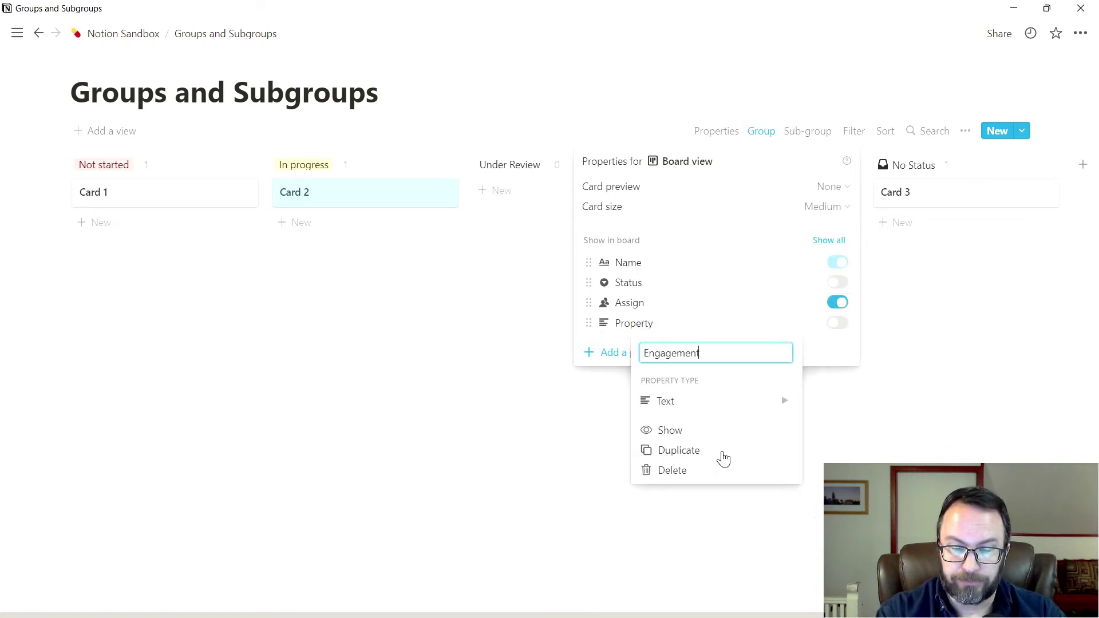
left_click(726, 403)
key("Escape")
left_click(724, 403)
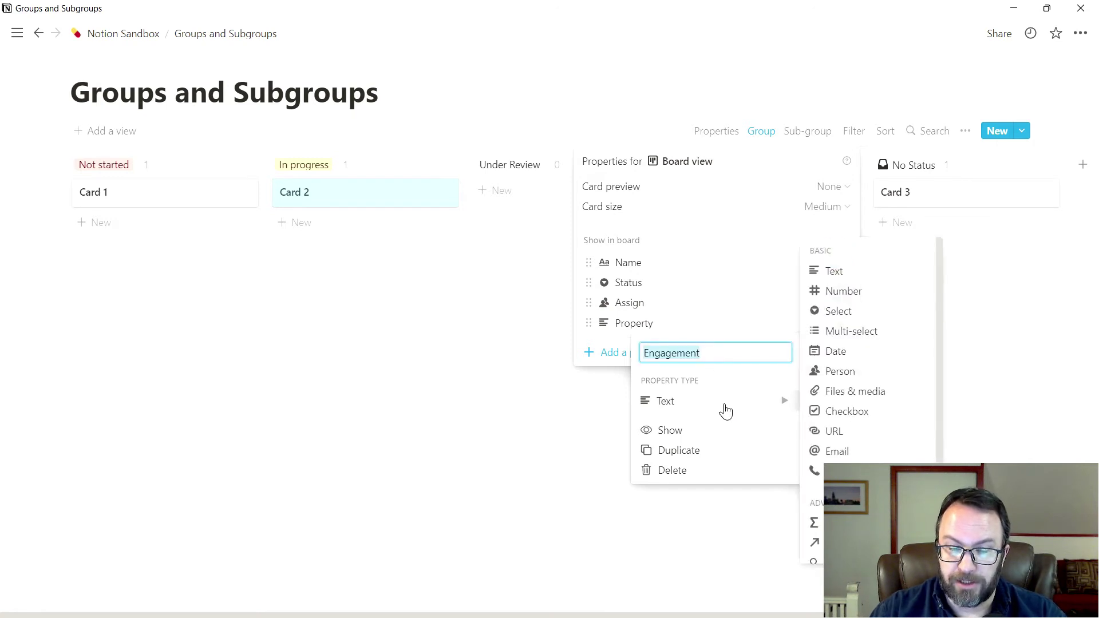
left_click(838, 315)
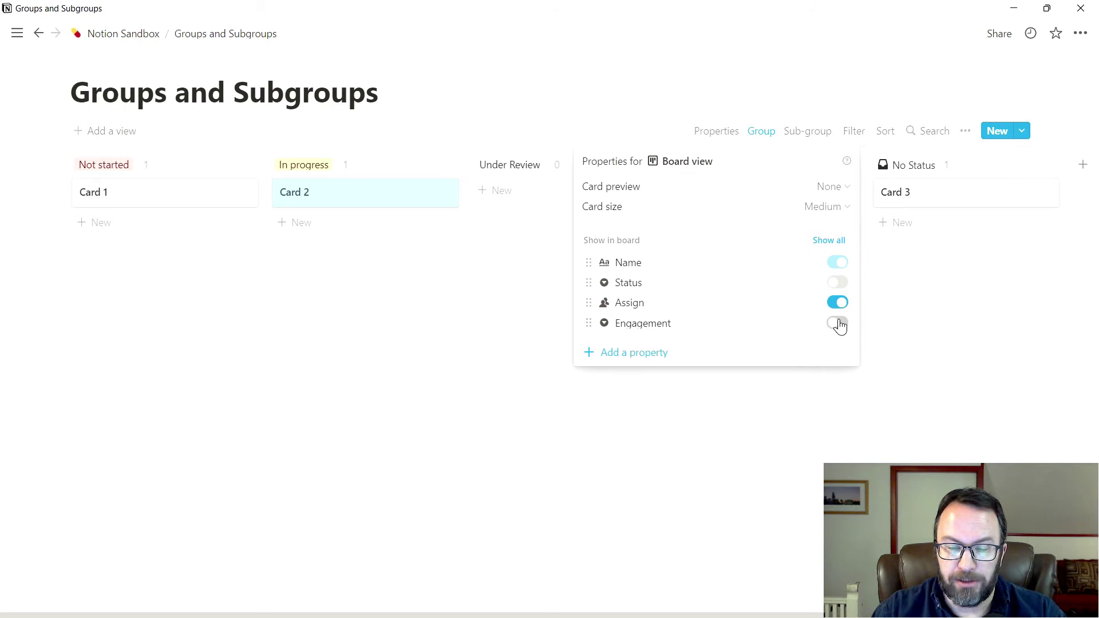
left_click(838, 324)
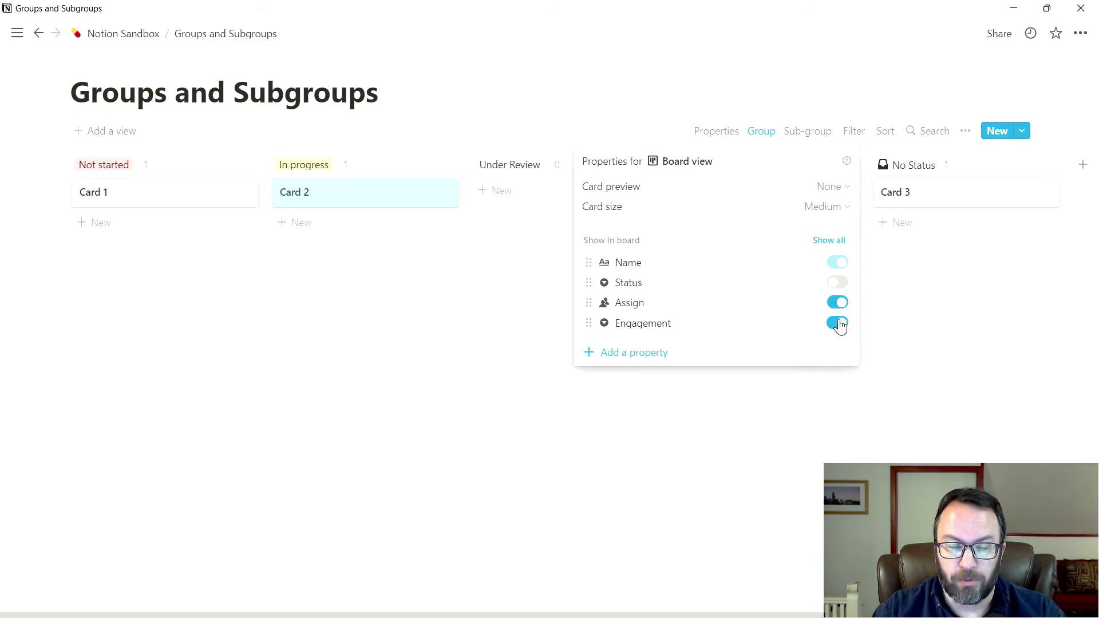
left_click(944, 315)
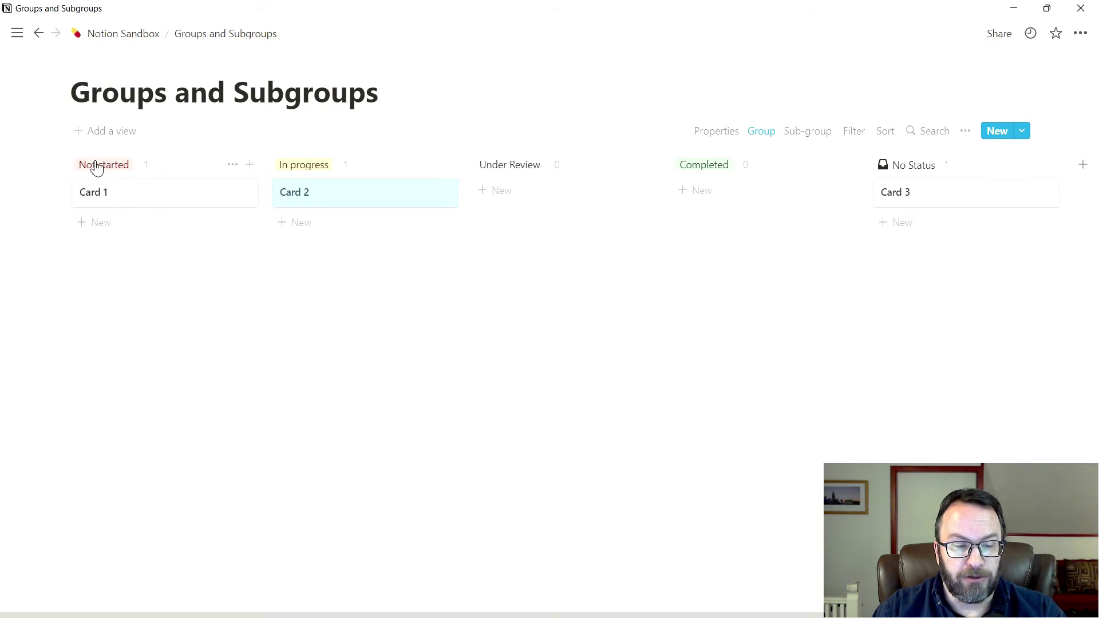
Step: Rename Card 1 to 'Review draft text' and set its Status to In progress
left_click(116, 195)
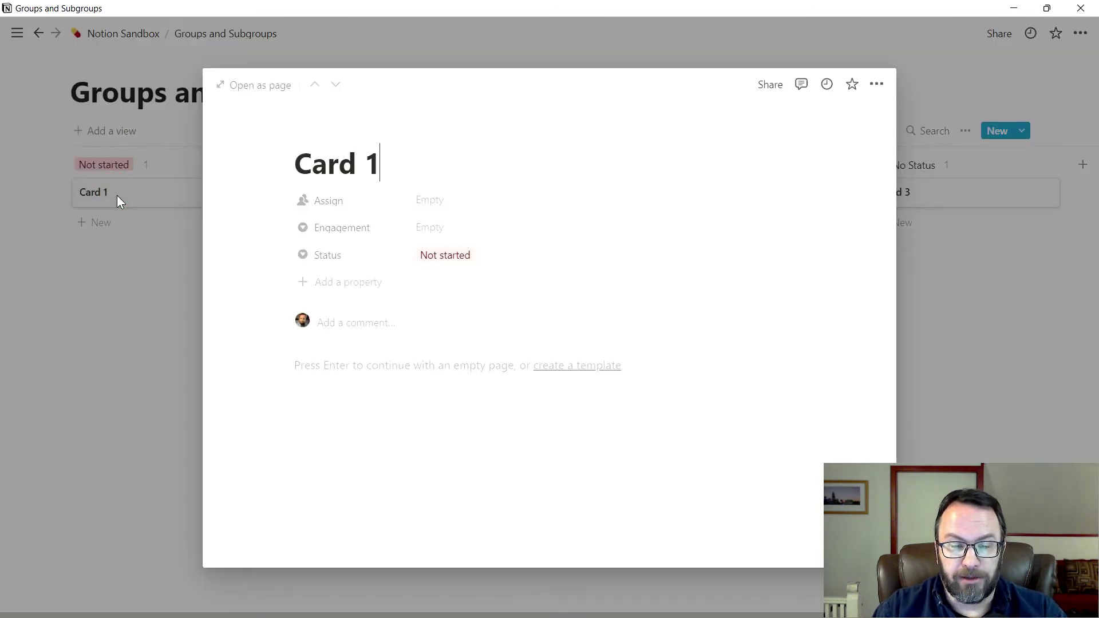
triple_click(397, 167)
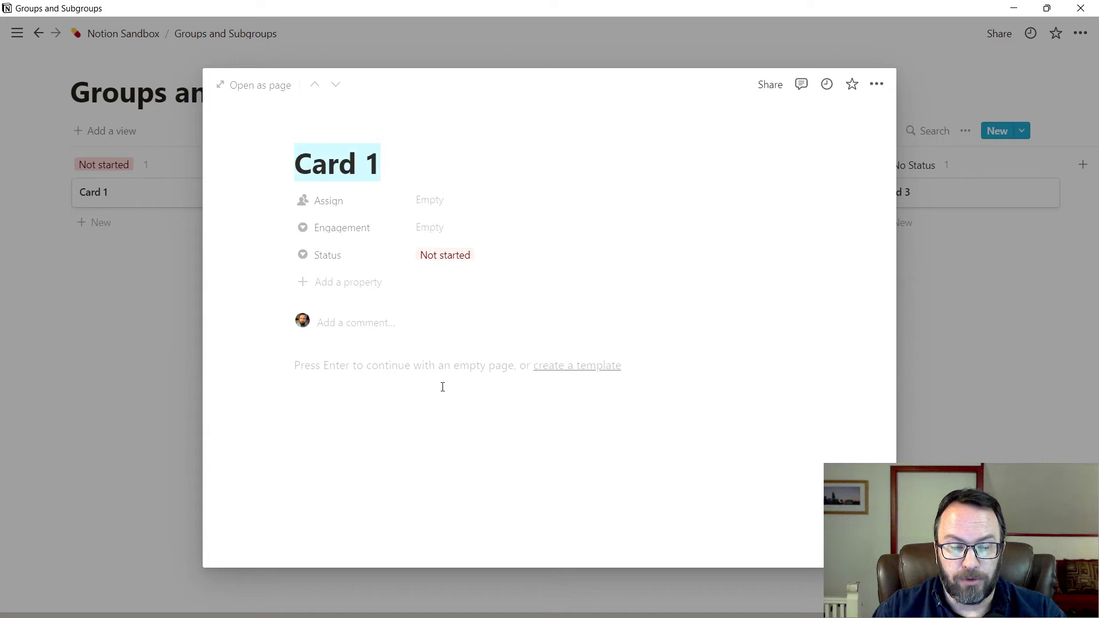
type("Review ")
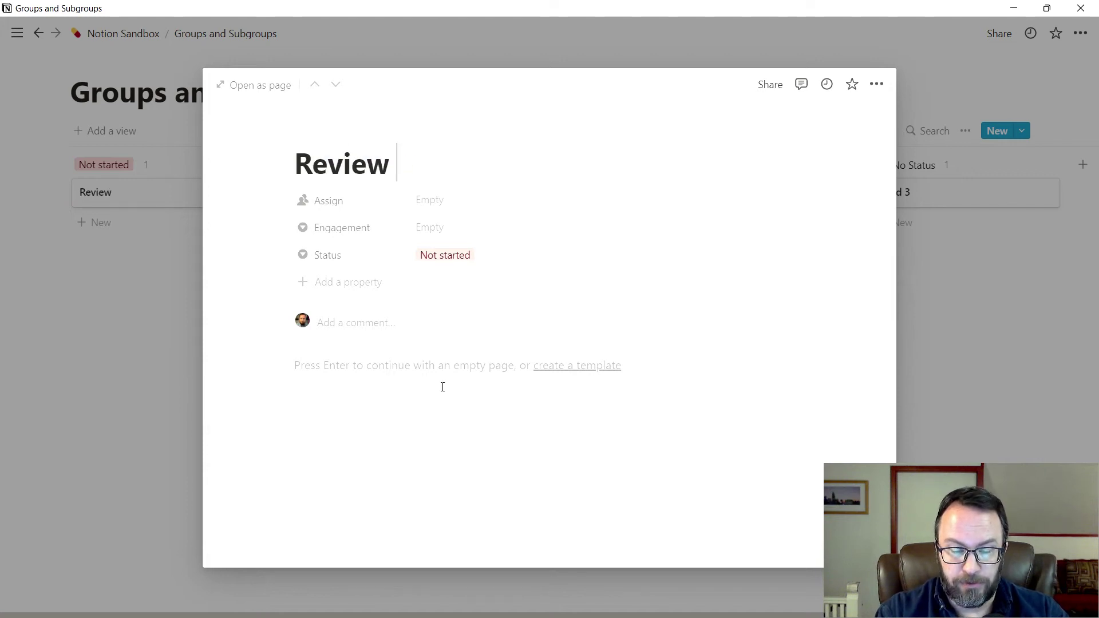
type("draft text")
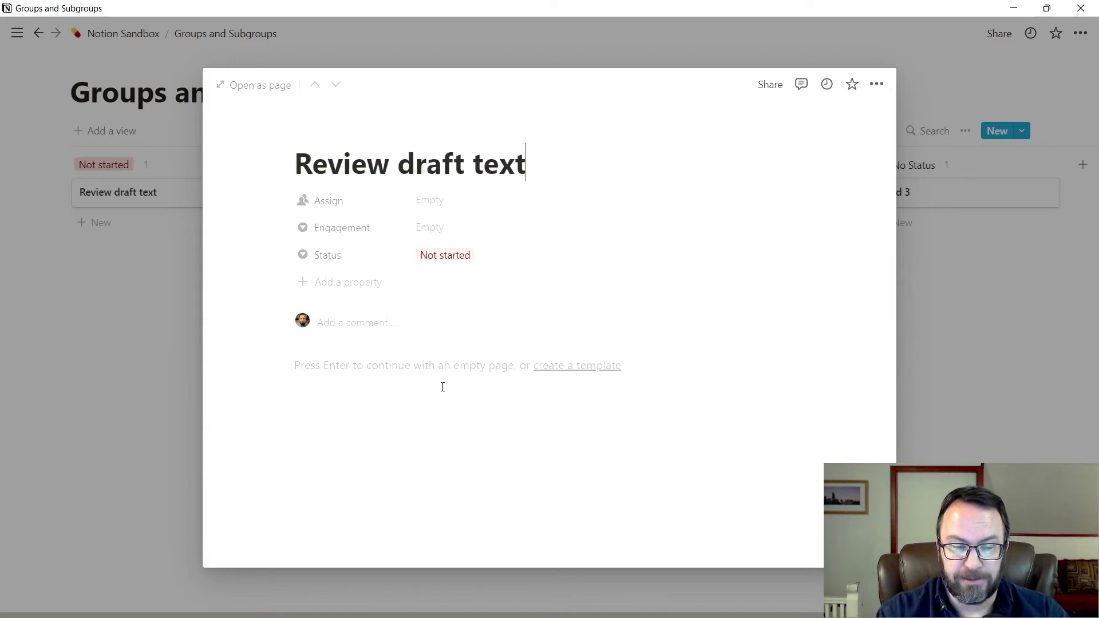
left_click(434, 253)
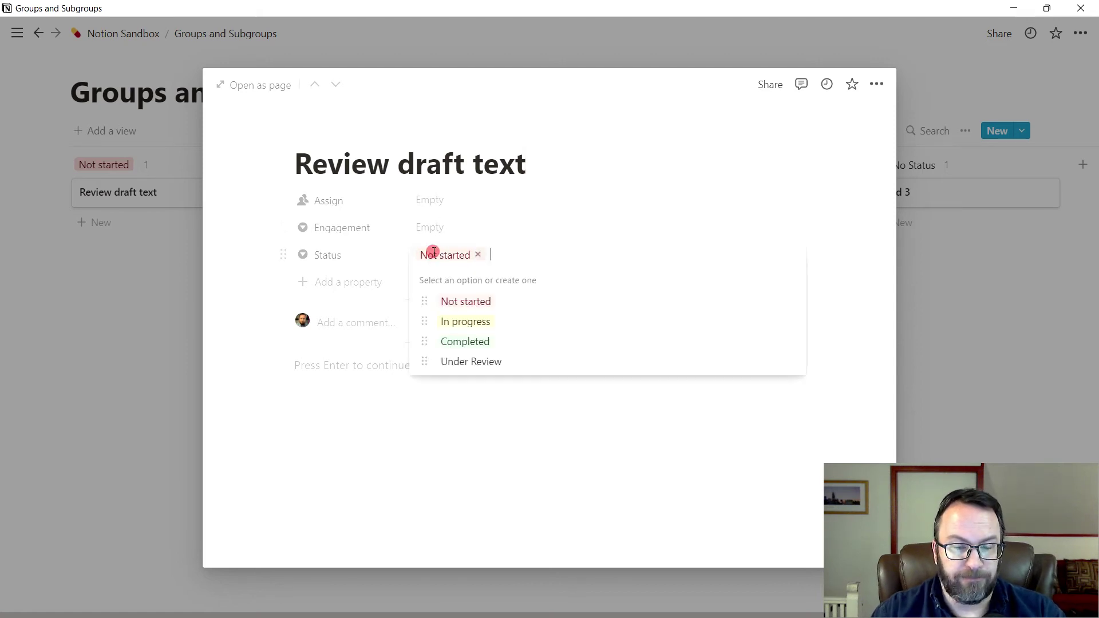
left_click(467, 321)
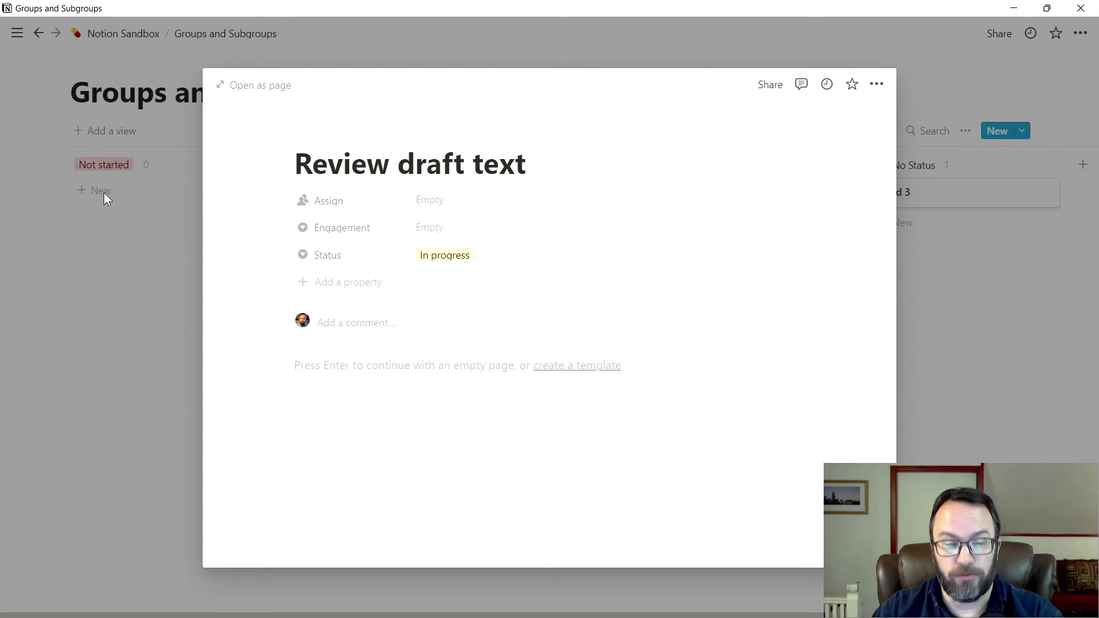
Step: Tag the card with a new Engagement option 'Client A Project A'
left_click(423, 230)
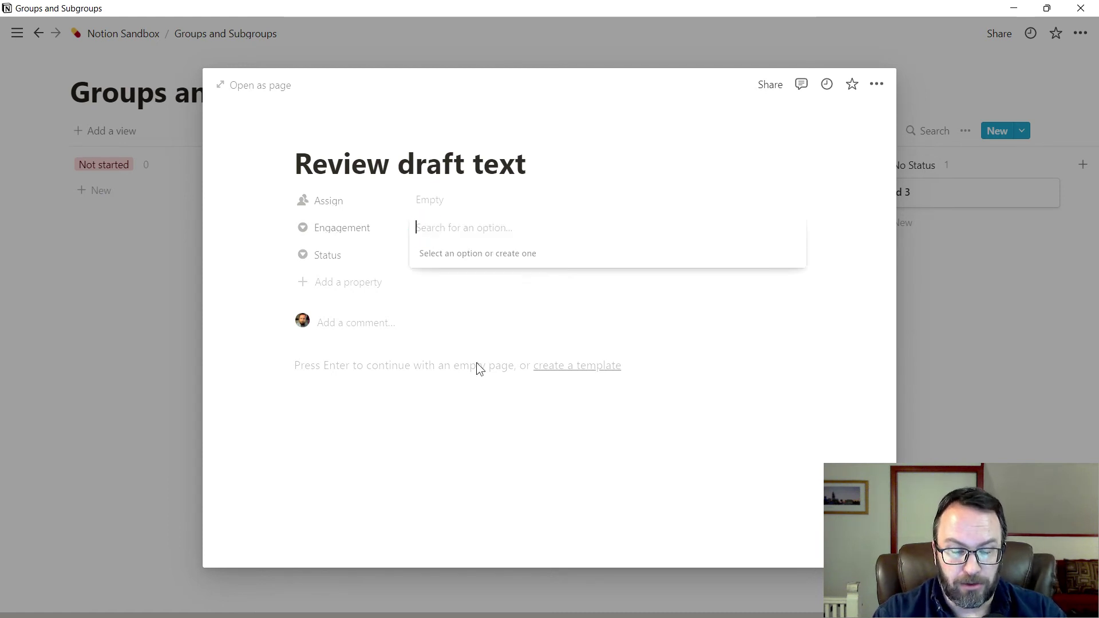
type("Client Pro")
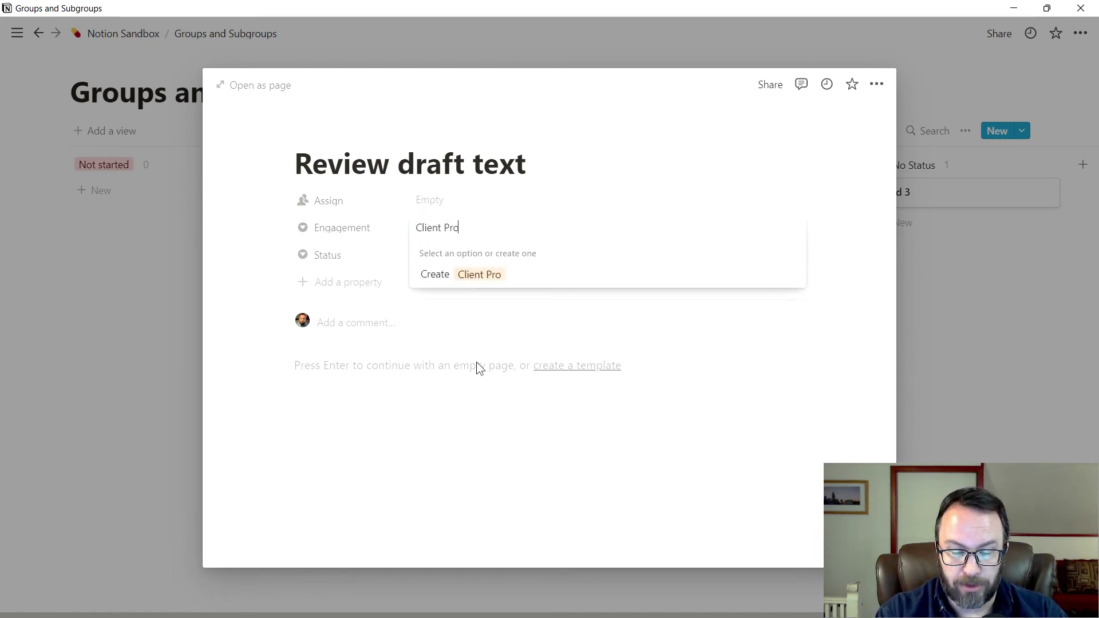
key("BackSpace")
key("BackSpace")
key("BackSpace")
type("A Project")
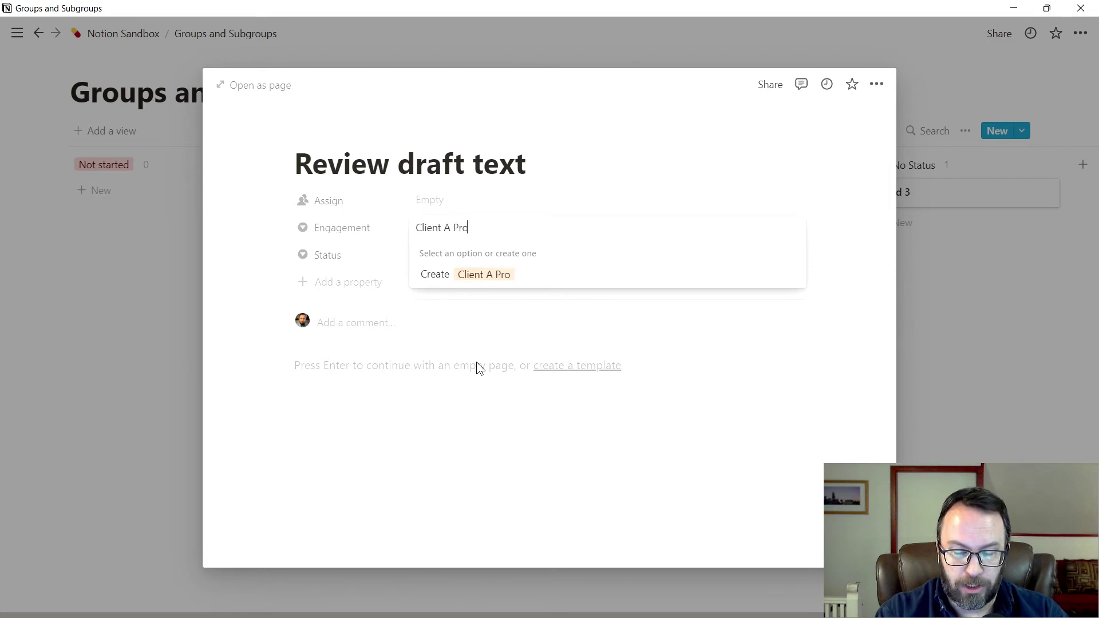
type(" A")
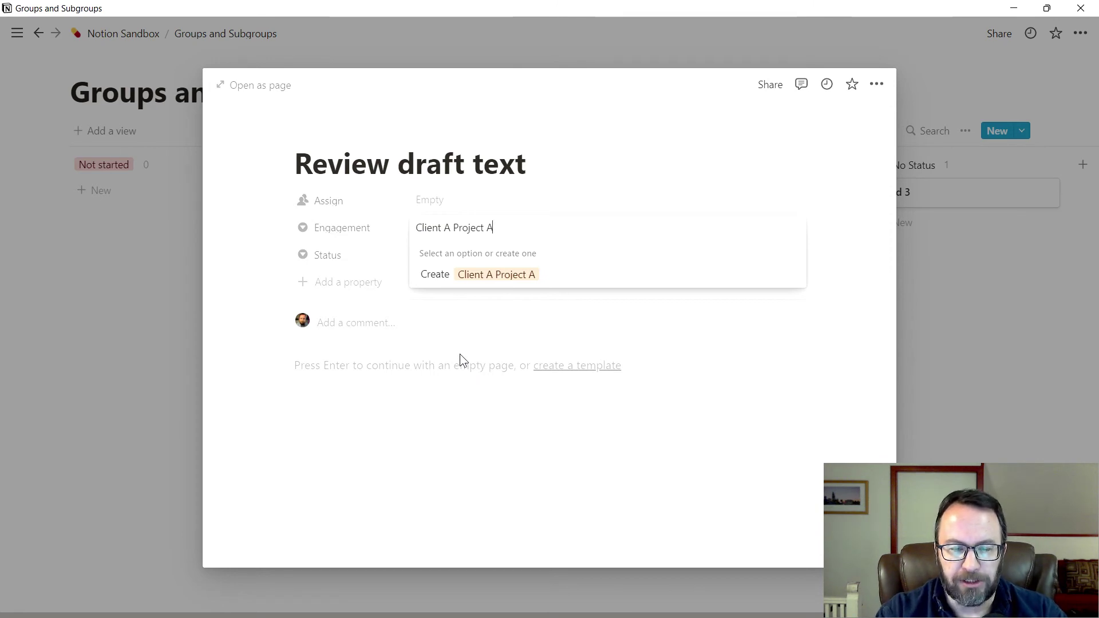
key("Return")
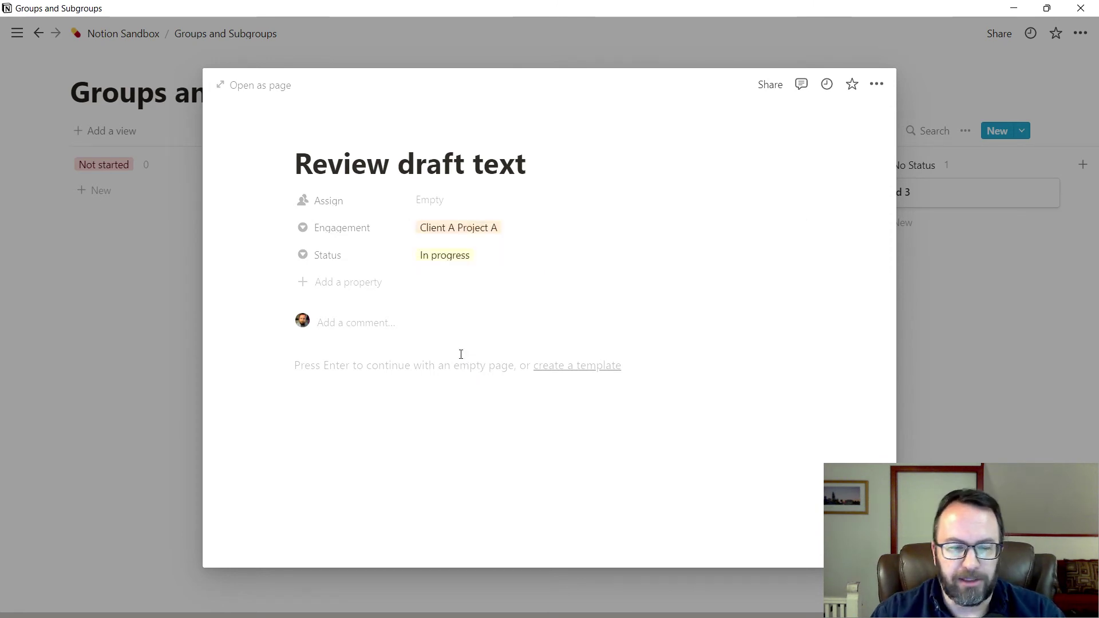
left_click(132, 356)
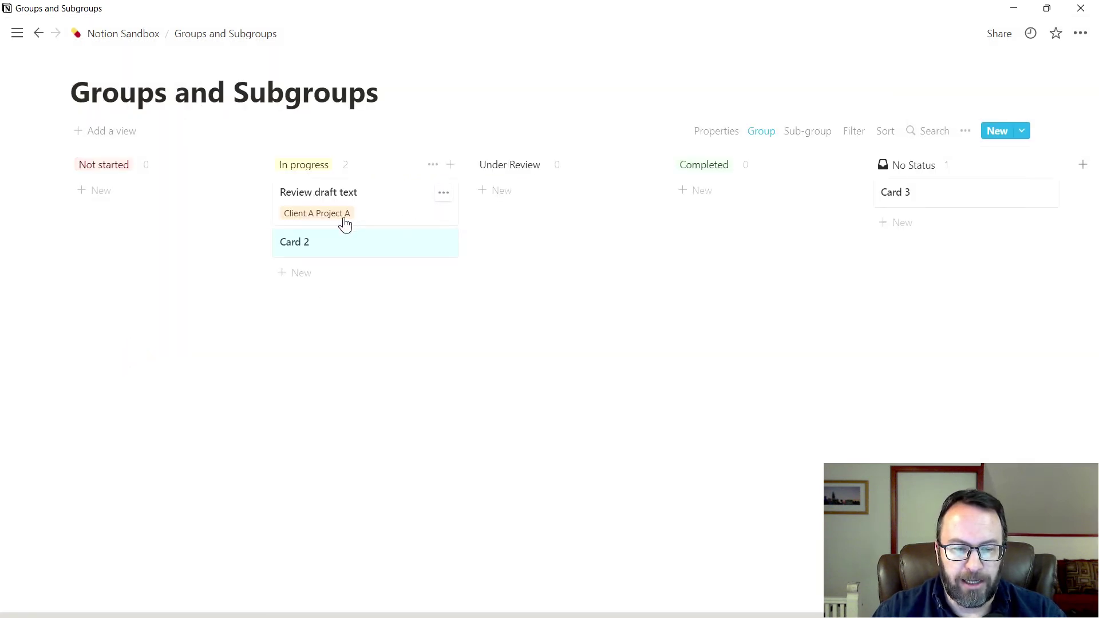
Step: Rename Card 2 to 'Review Graphics'
left_click(338, 247)
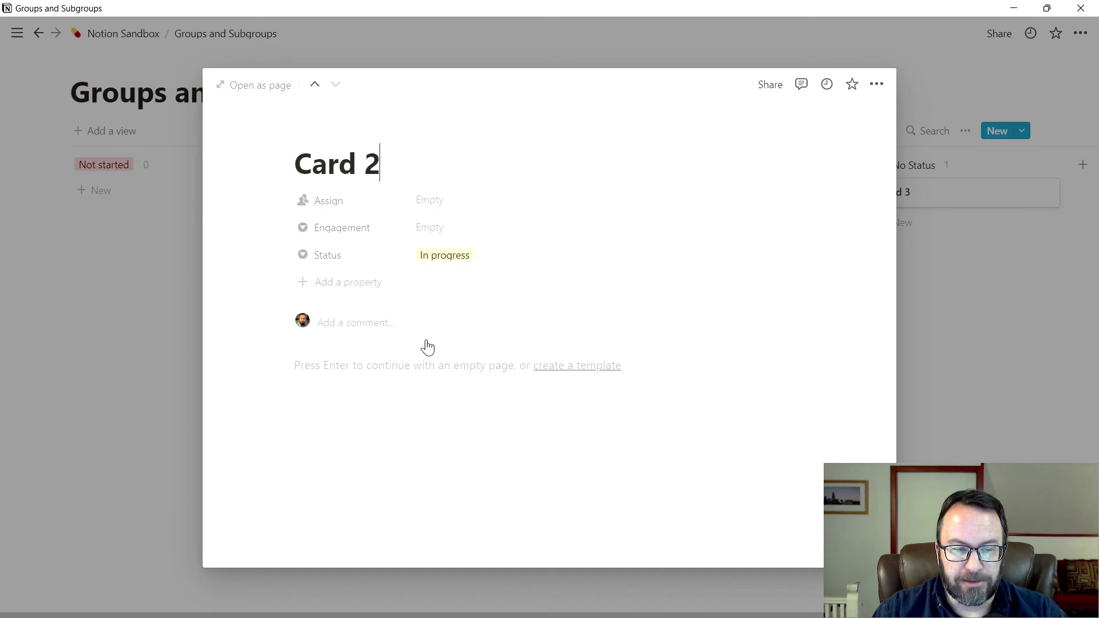
key("BackSpace")
key("BackSpace")
key("BackSpace")
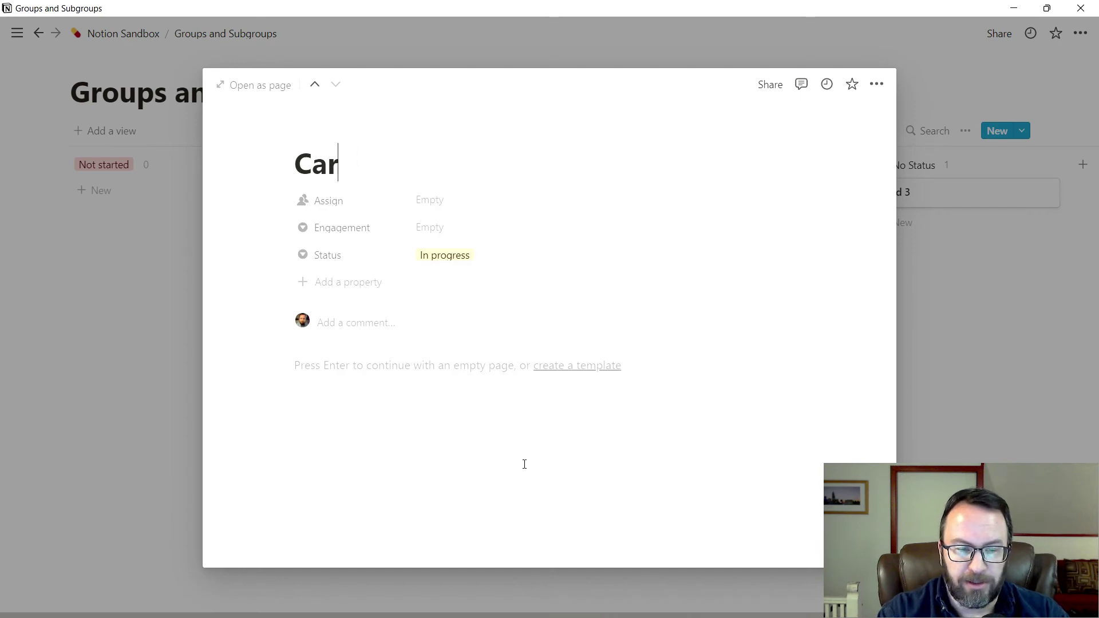
key("BackSpace")
key("BackSpace")
key("BackSpace")
type("Review ")
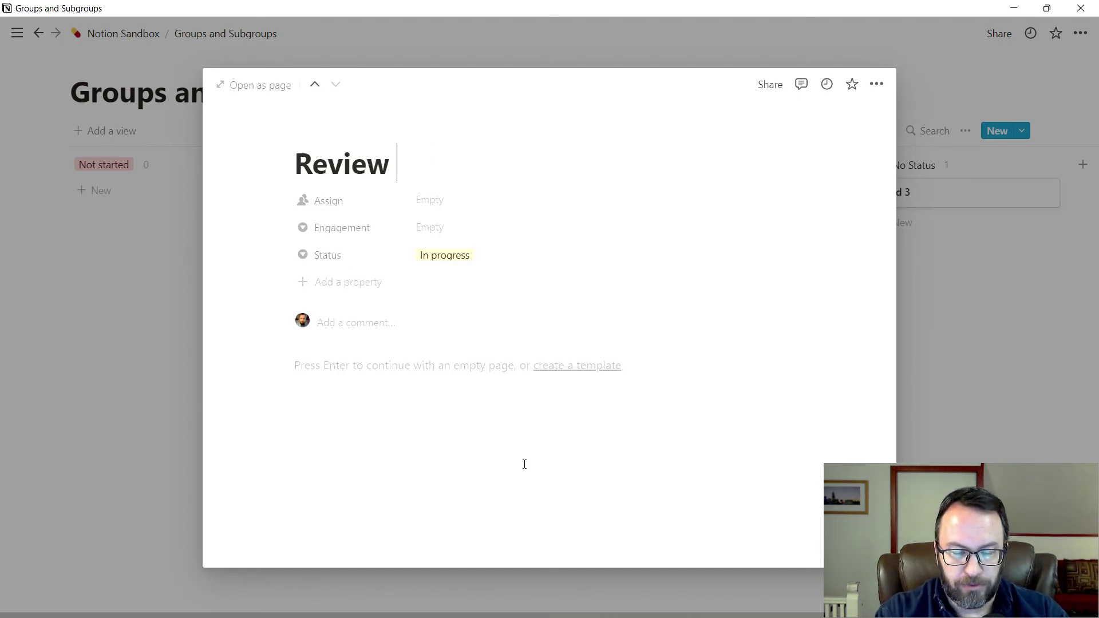
type("Graphics")
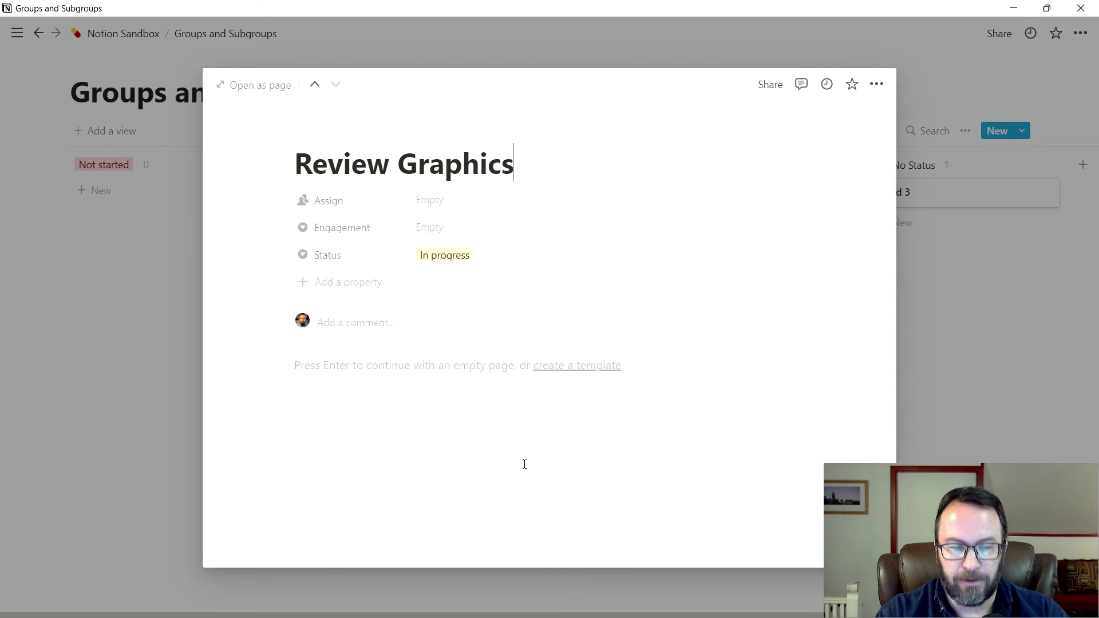
Step: Tag it with a new Engagement option 'Client A Project B' and set Status to Not started
left_click(434, 236)
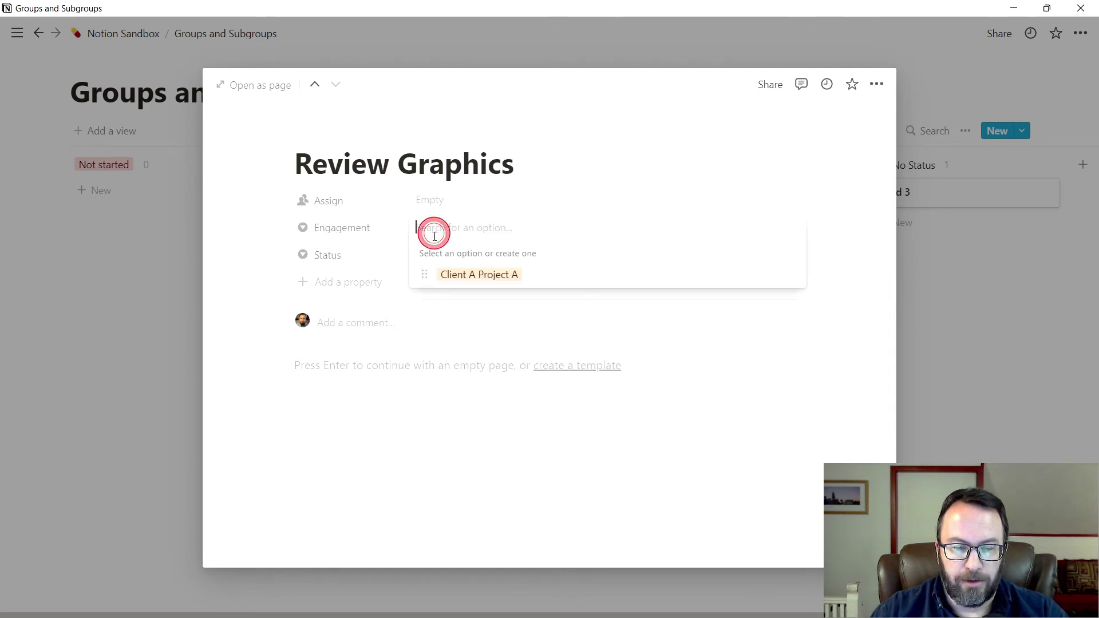
type("Clie")
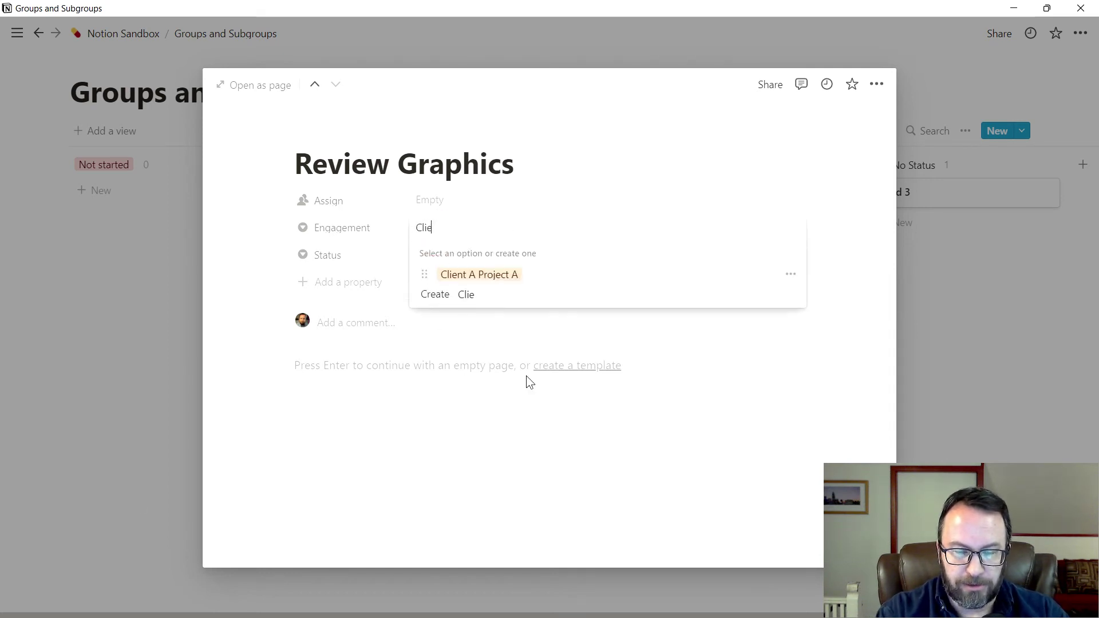
type("nt A Project B")
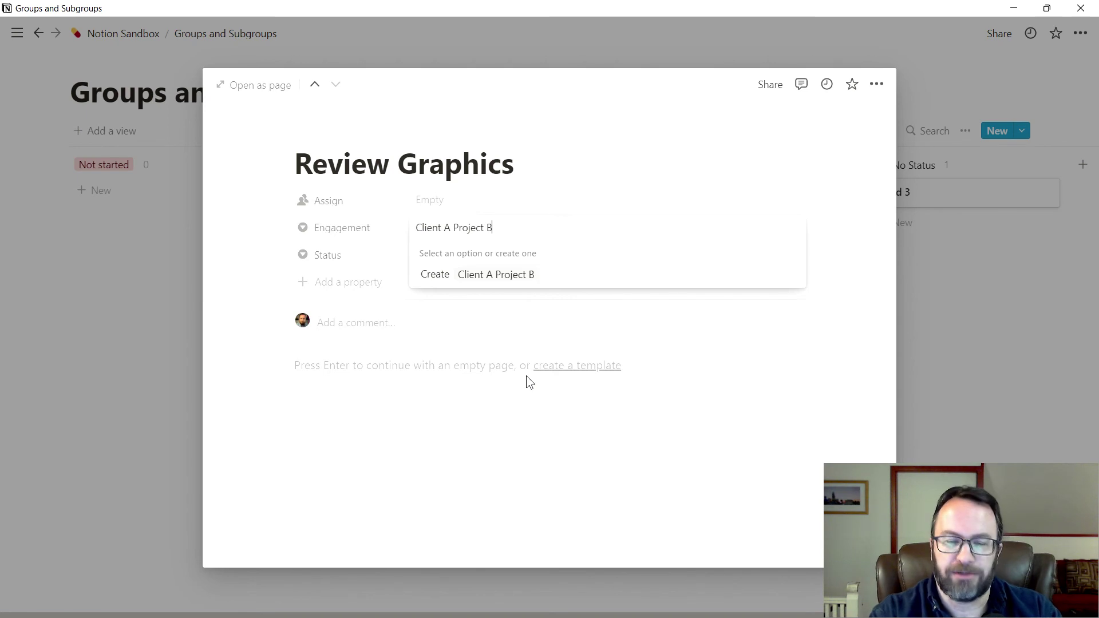
key("Return")
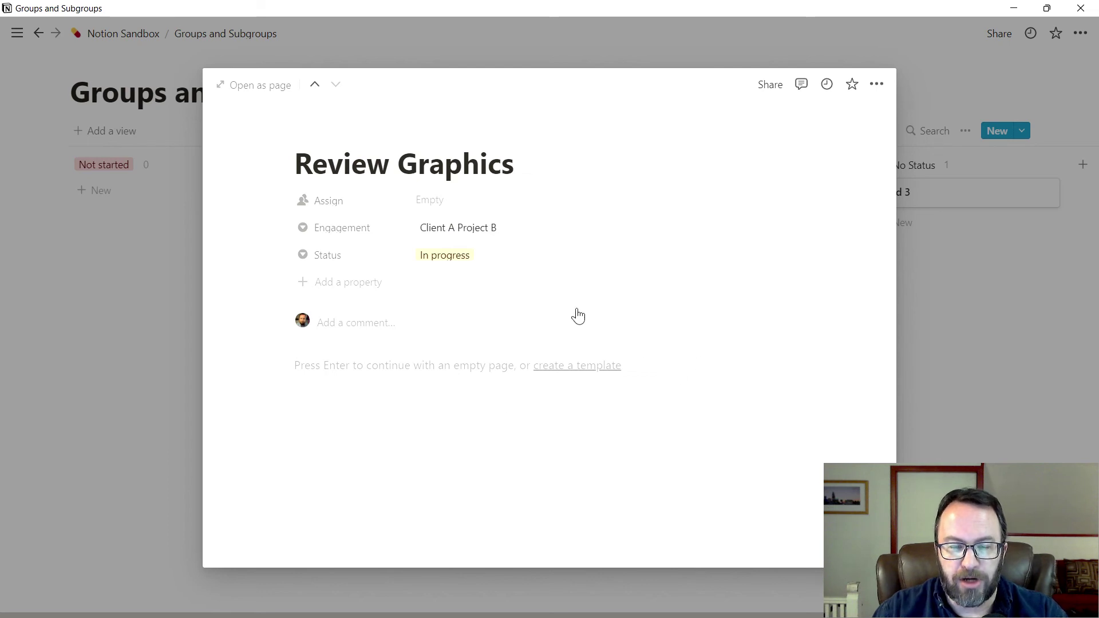
left_click(458, 257)
left_click(473, 301)
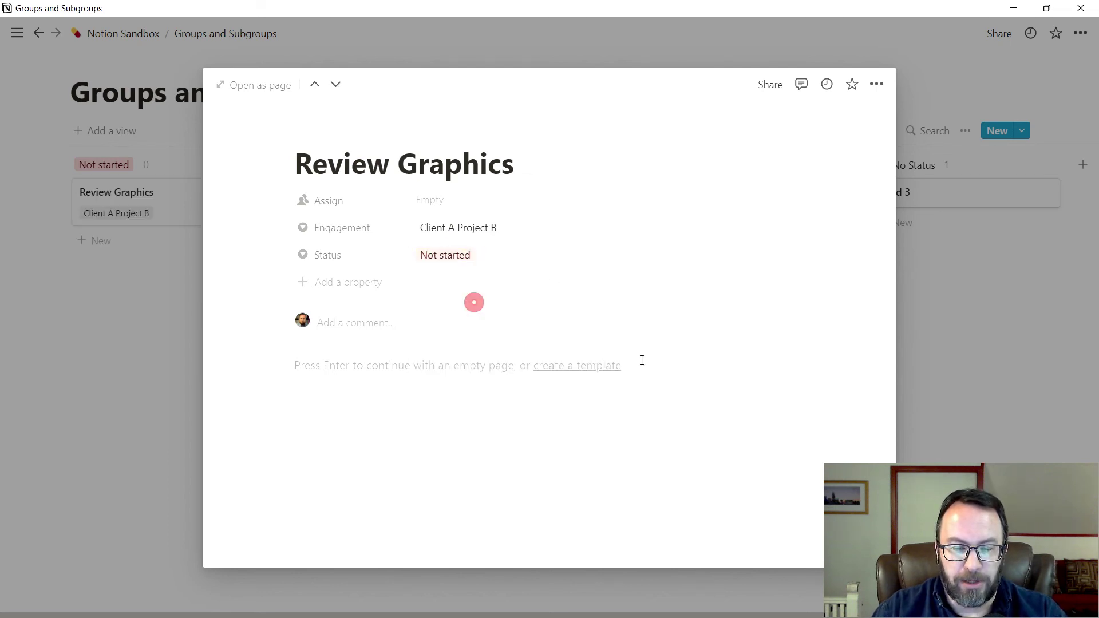
left_click(1011, 407)
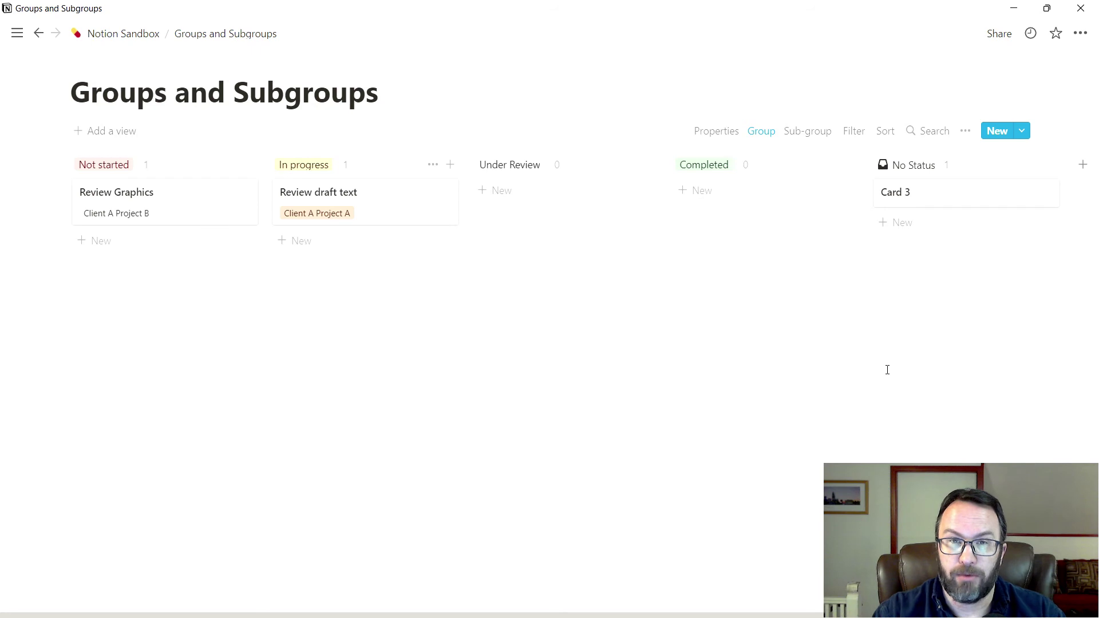
left_click(807, 138)
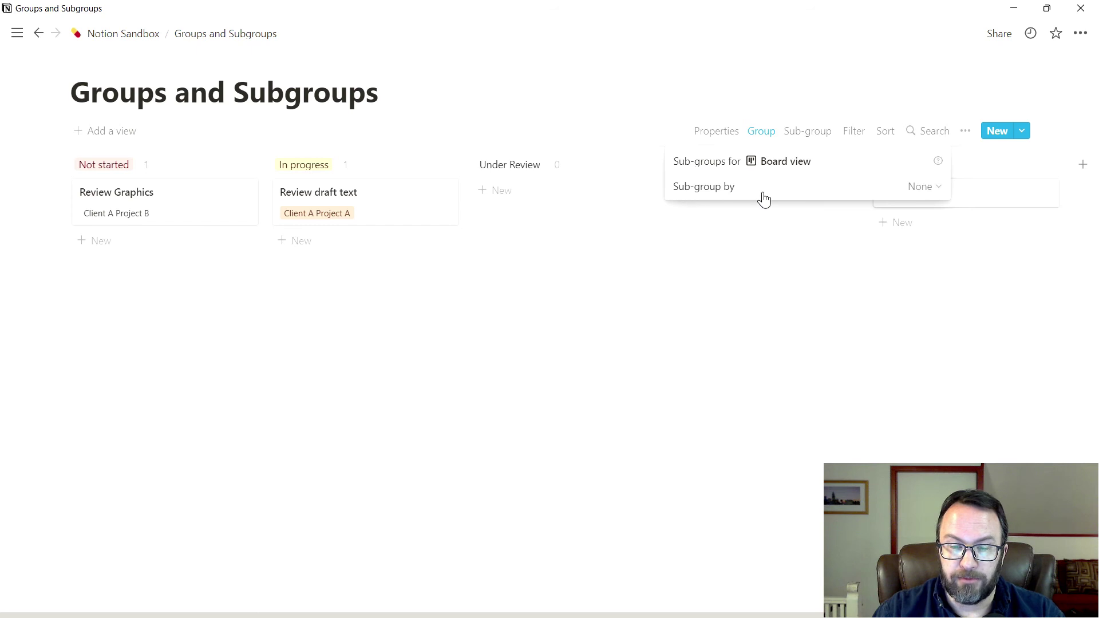
Step: Sub-group the board by Engagement and move Review Graphics to In progress under Client A Project B
left_click(924, 188)
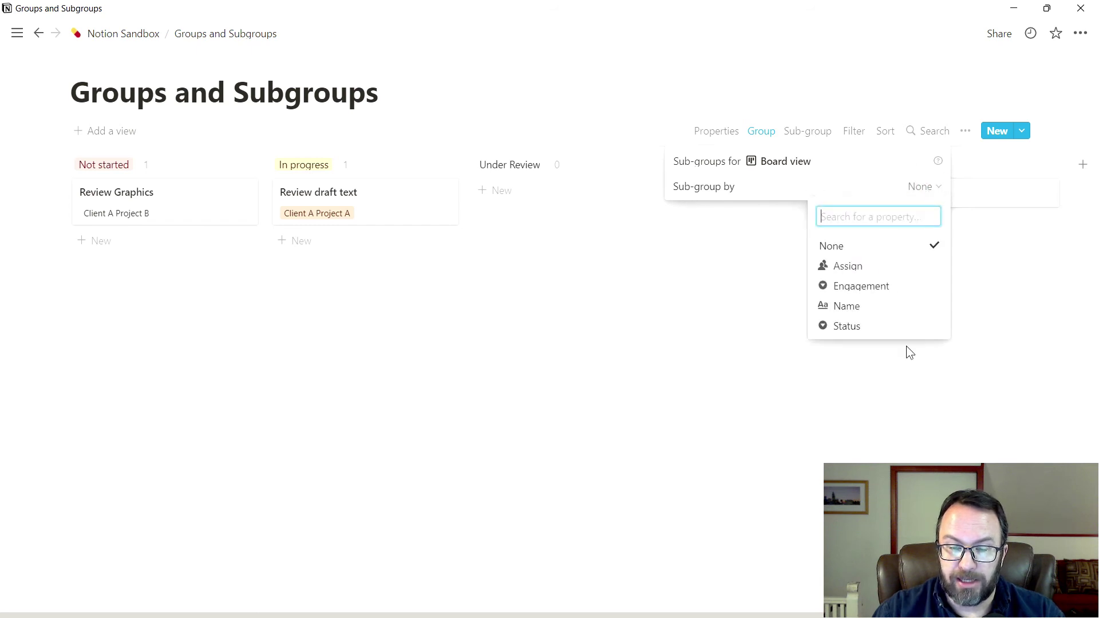
left_click(893, 289)
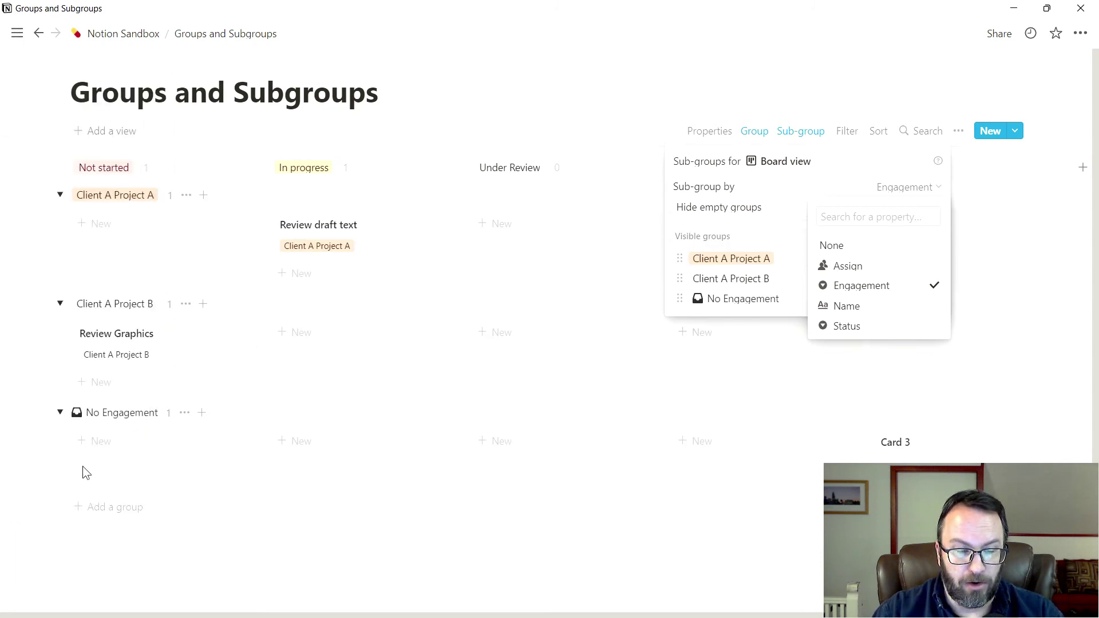
left_click(305, 525)
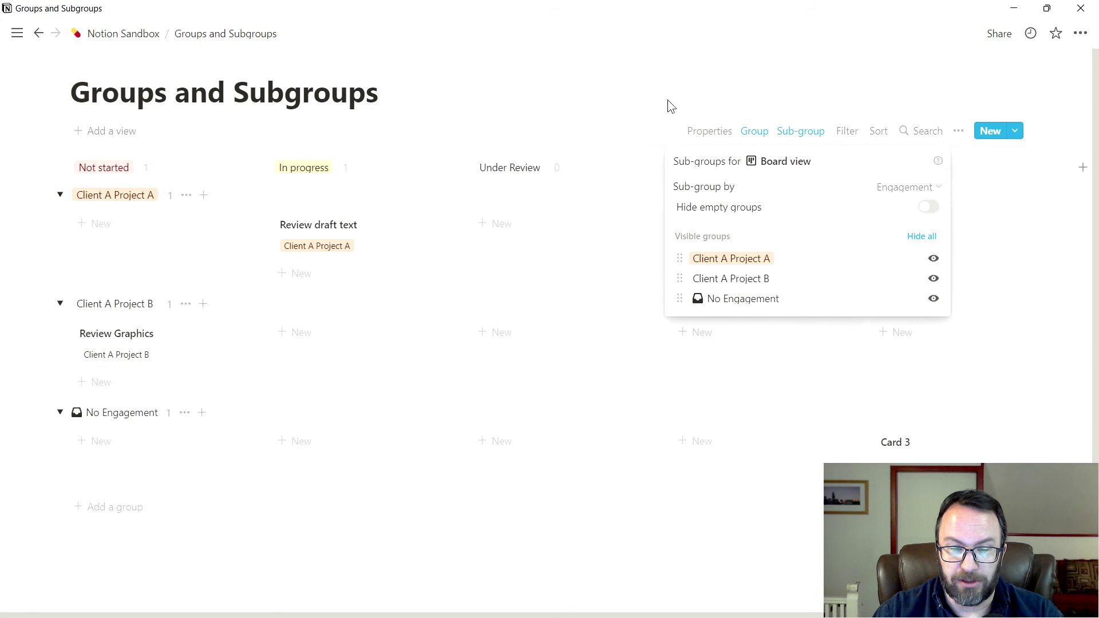
left_click(658, 76)
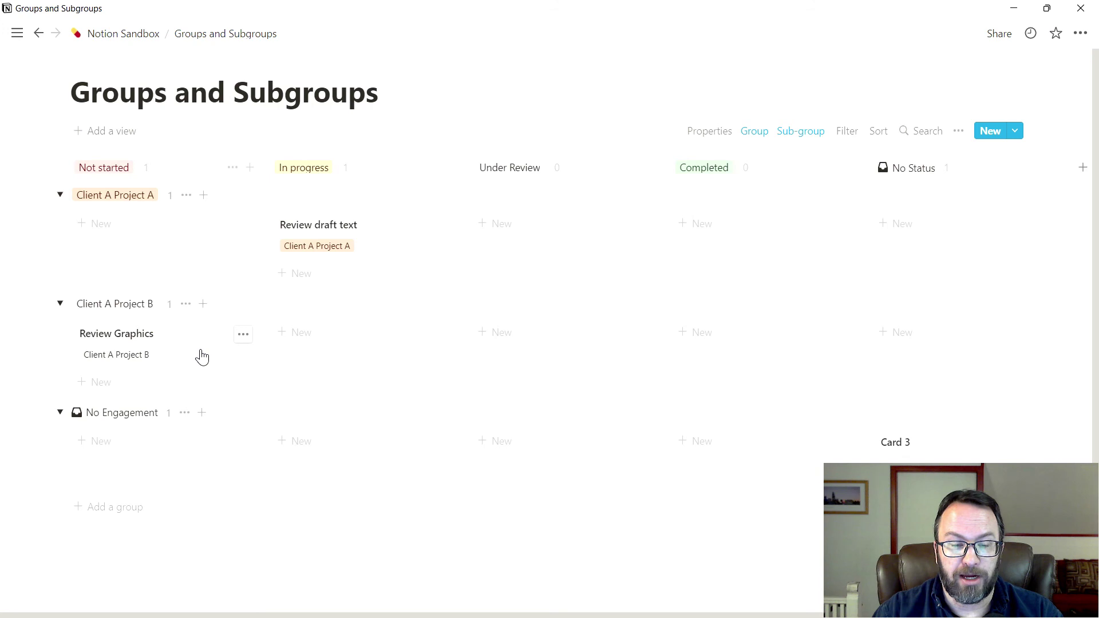
left_click_drag(201, 355, 349, 388)
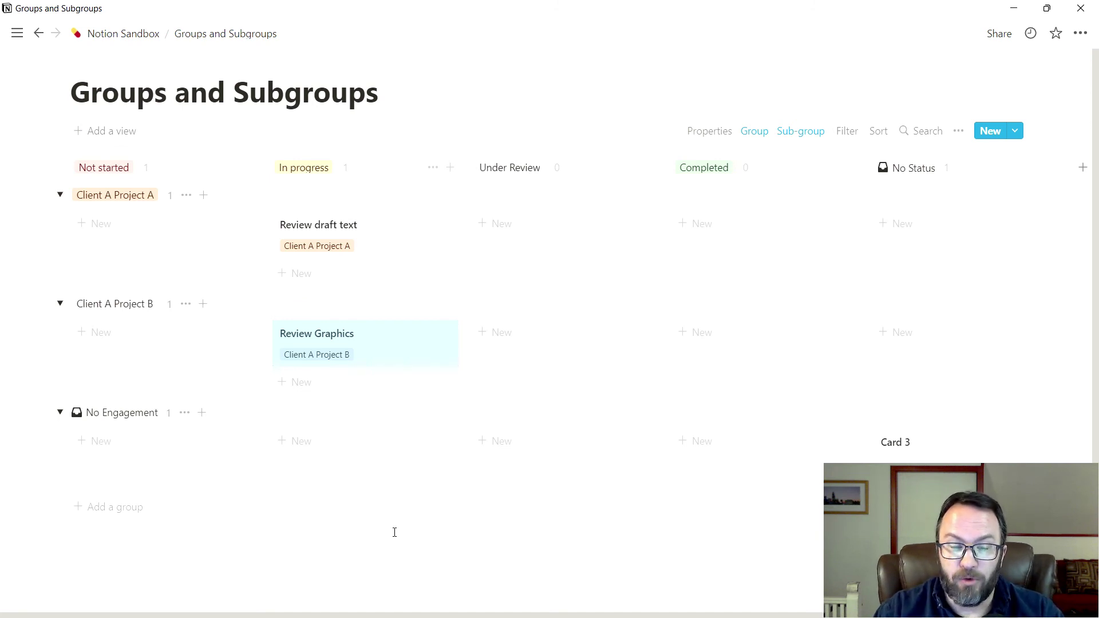
Step: Add a new card named 'Review new logo' in the No Engagement row
left_click(99, 443)
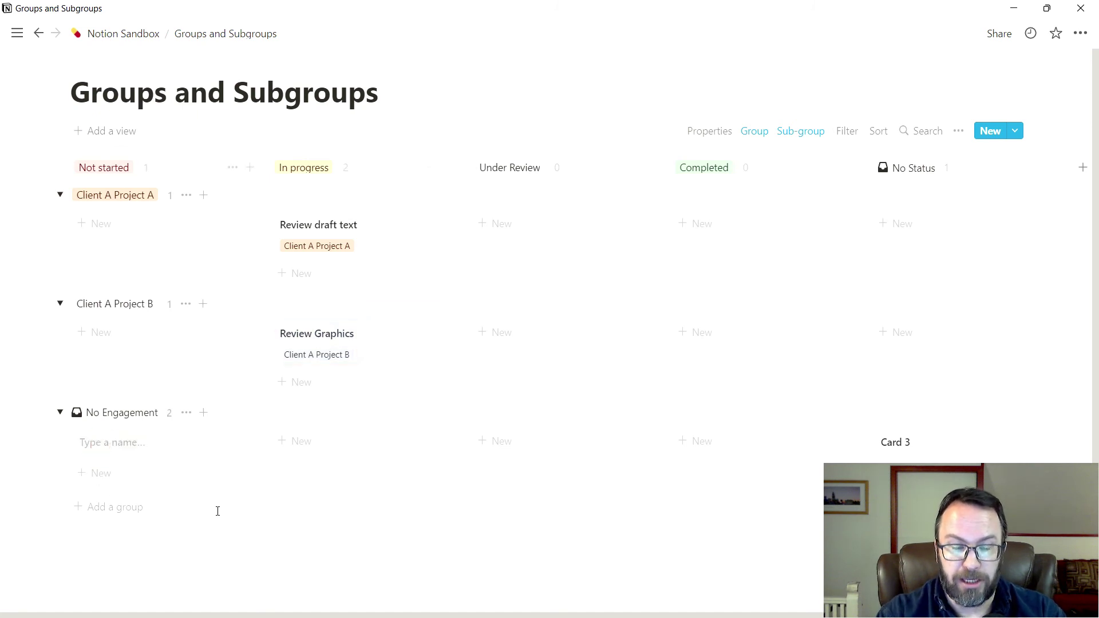
type("Revew")
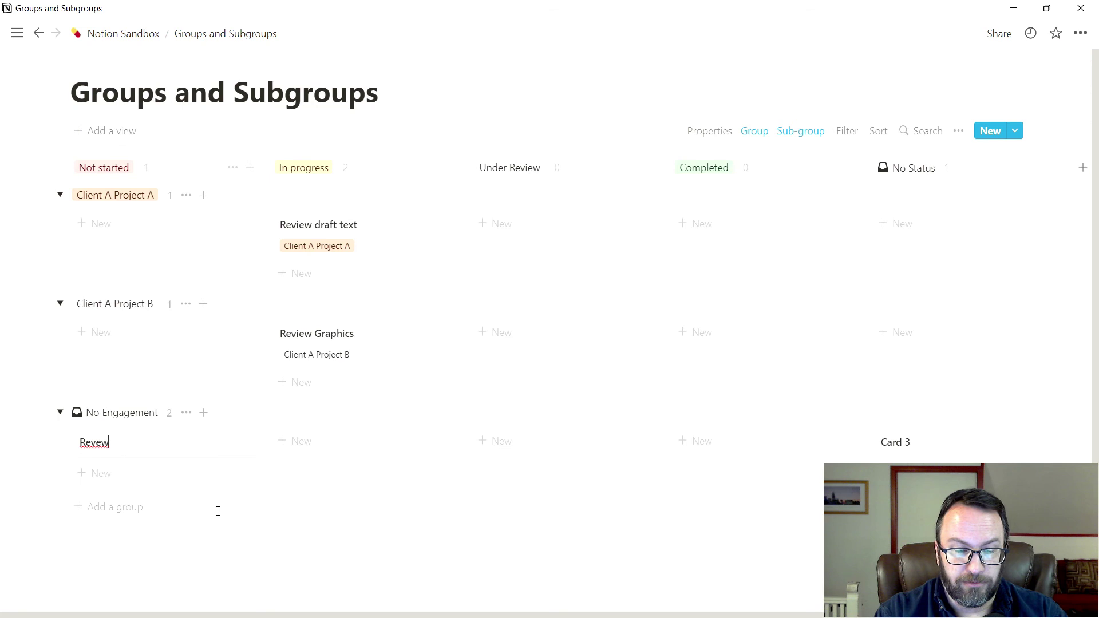
key("BackSpace")
key("BackSpace")
type("iew new logo")
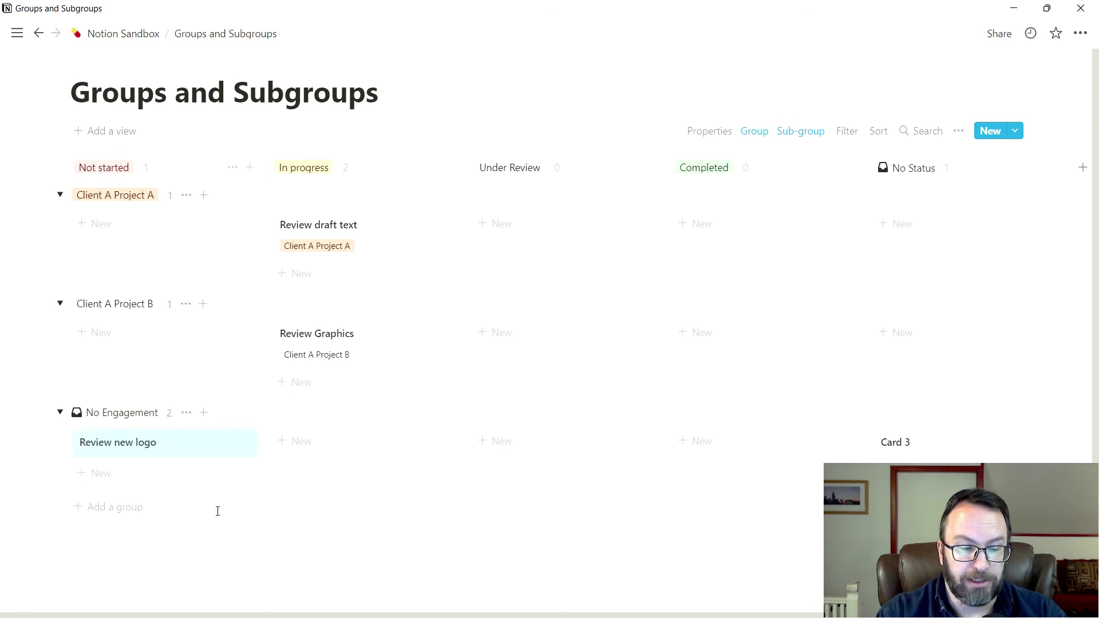
key("Return")
Step: Set the Review new logo card's Engagement to Client A Project B and Status to In progress
left_click(148, 450)
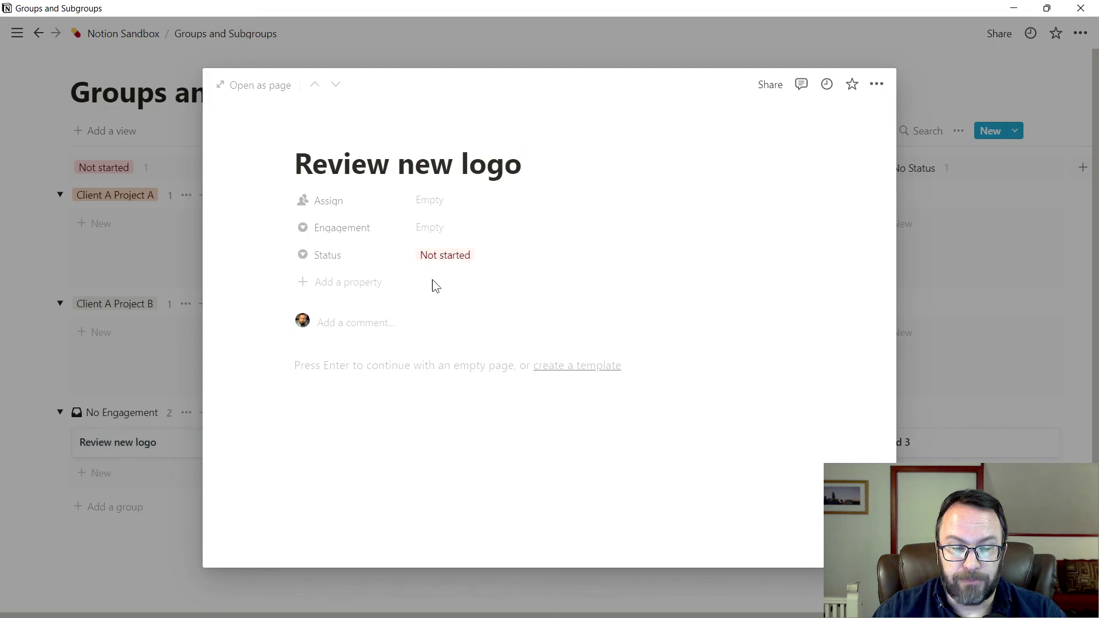
left_click(430, 229)
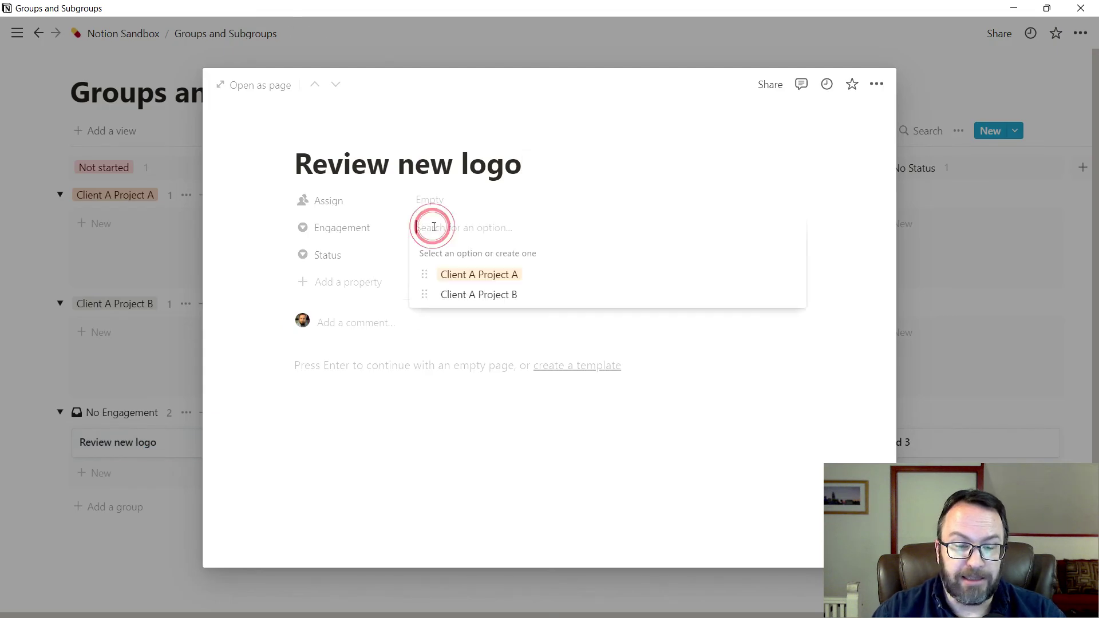
left_click(480, 301)
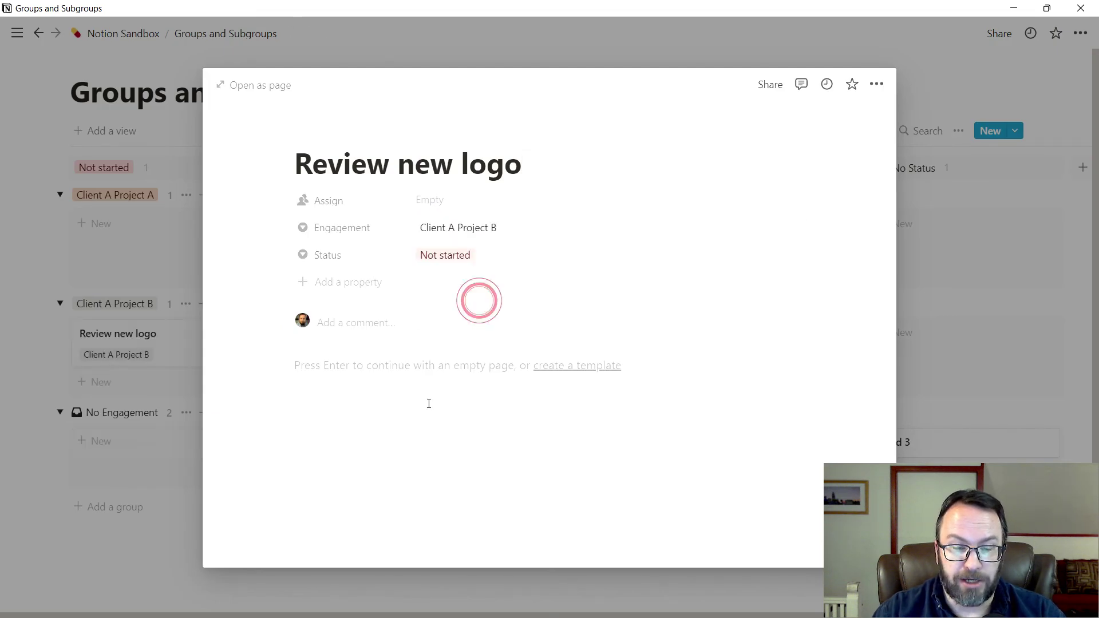
left_click(451, 256)
left_click(452, 317)
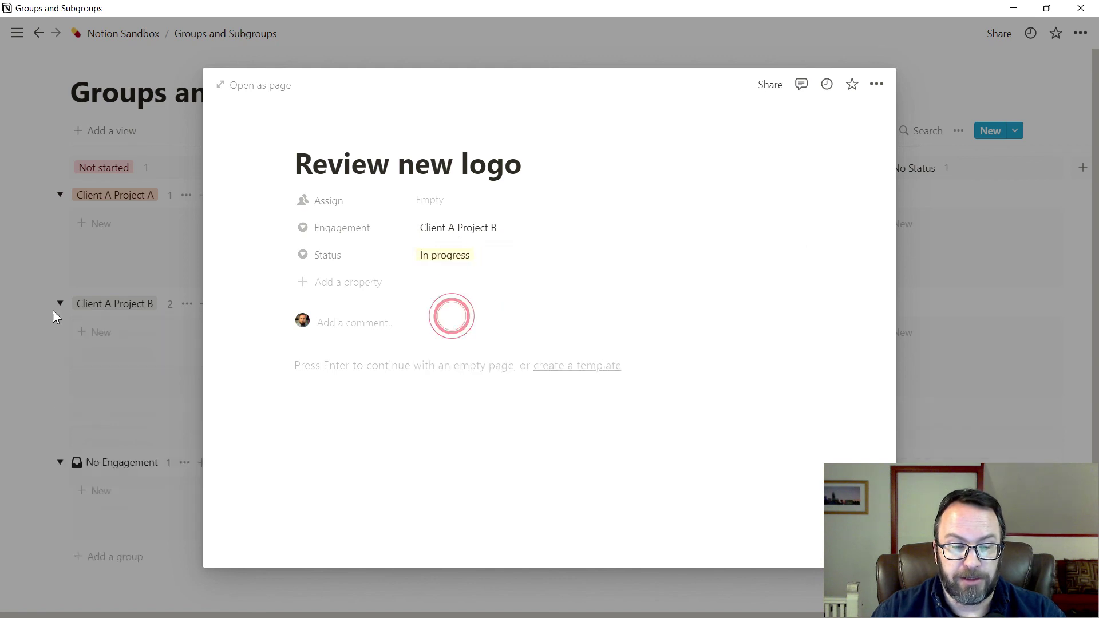
left_click(772, 42)
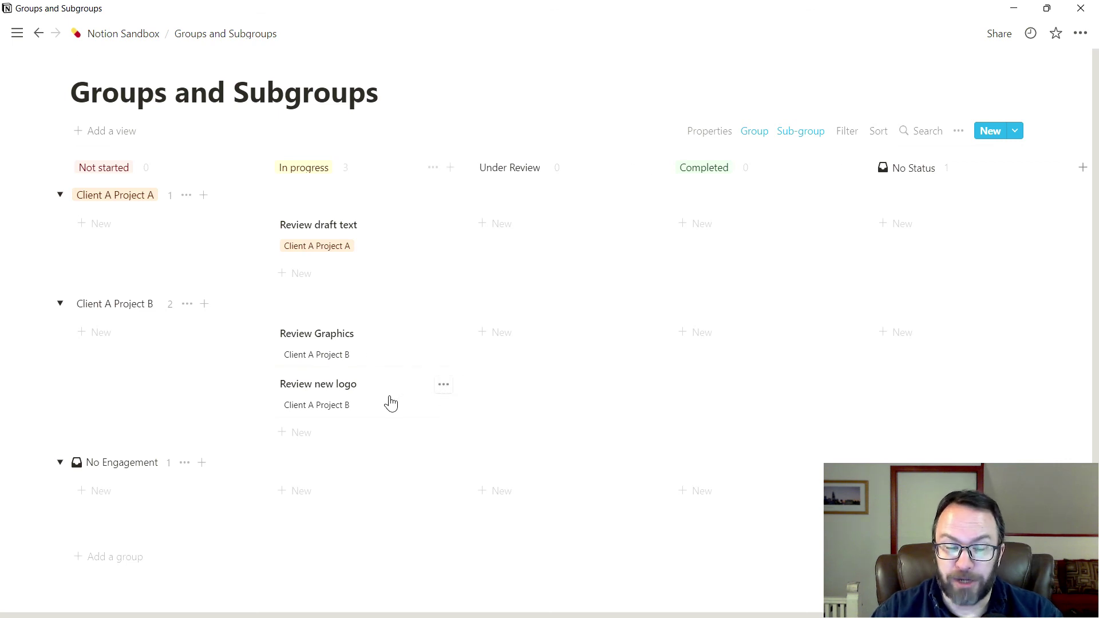
Step: Drag the Review new logo card up into the Client A Project A row, below Review draft text
left_click_drag(387, 400, 400, 283)
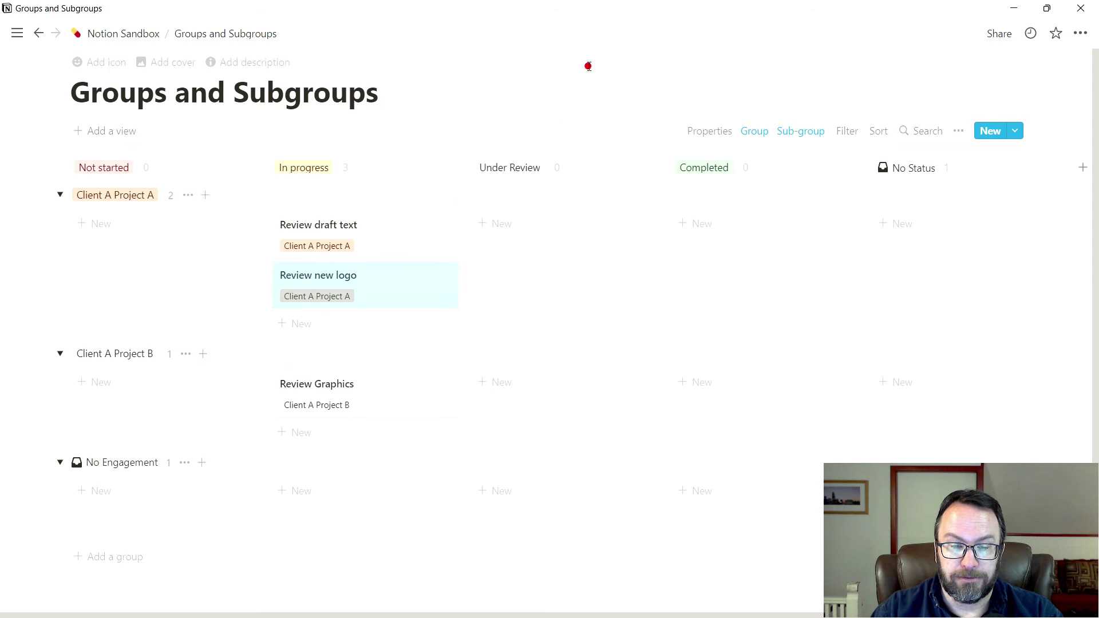
left_click(589, 67)
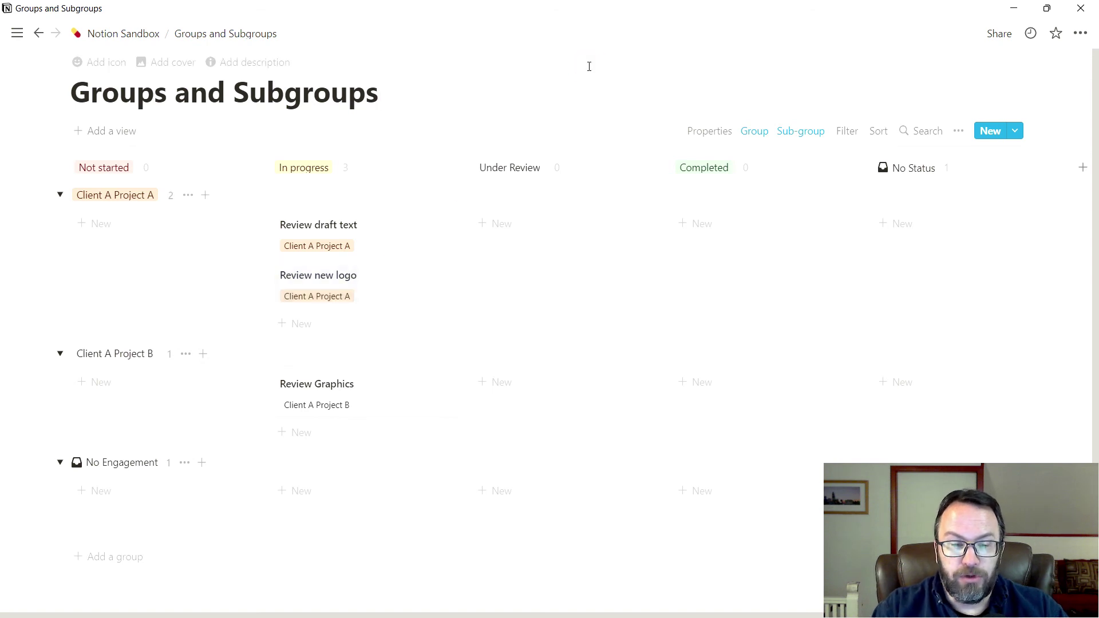